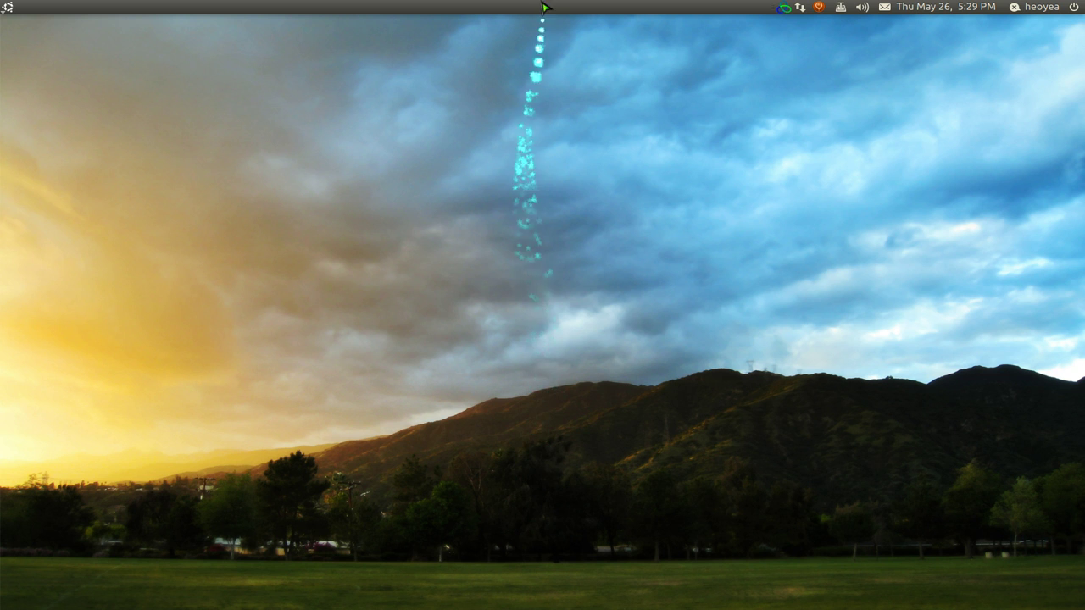
Step: Display the description of the installed wine-launcher-creator 1.0.3-1 package in Synaptic
{"action": "mouse_move", "coordinate": [547, 2]}
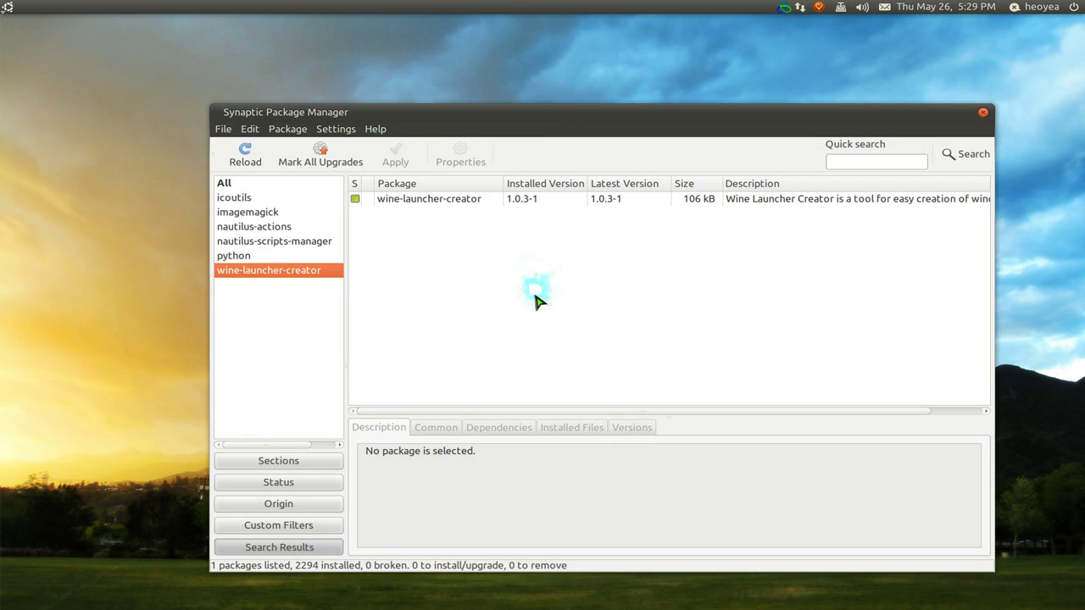
{"action": "left_click", "coordinate": [472, 200]}
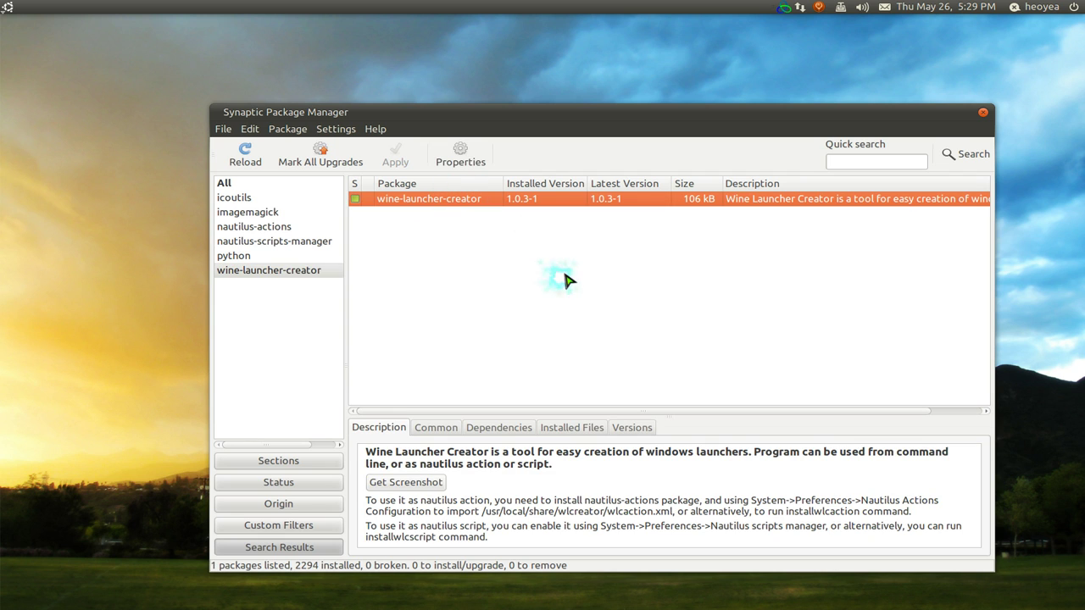
Step: Filter and quick-search for python, then view the installed python package's details
{"action": "left_click", "coordinate": [235, 258]}
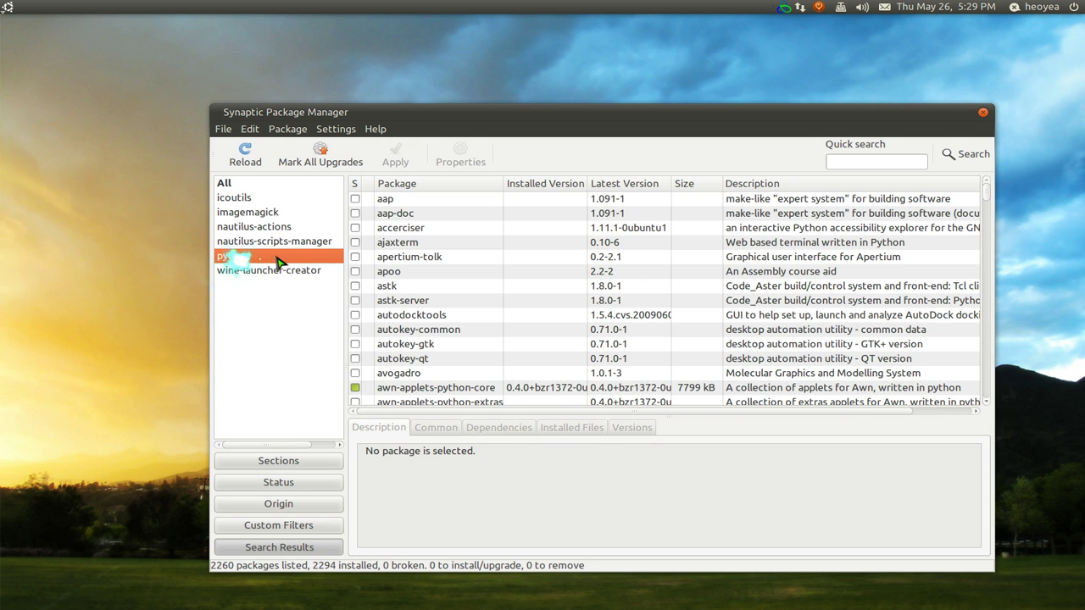
{"action": "left_click", "coordinate": [844, 168]}
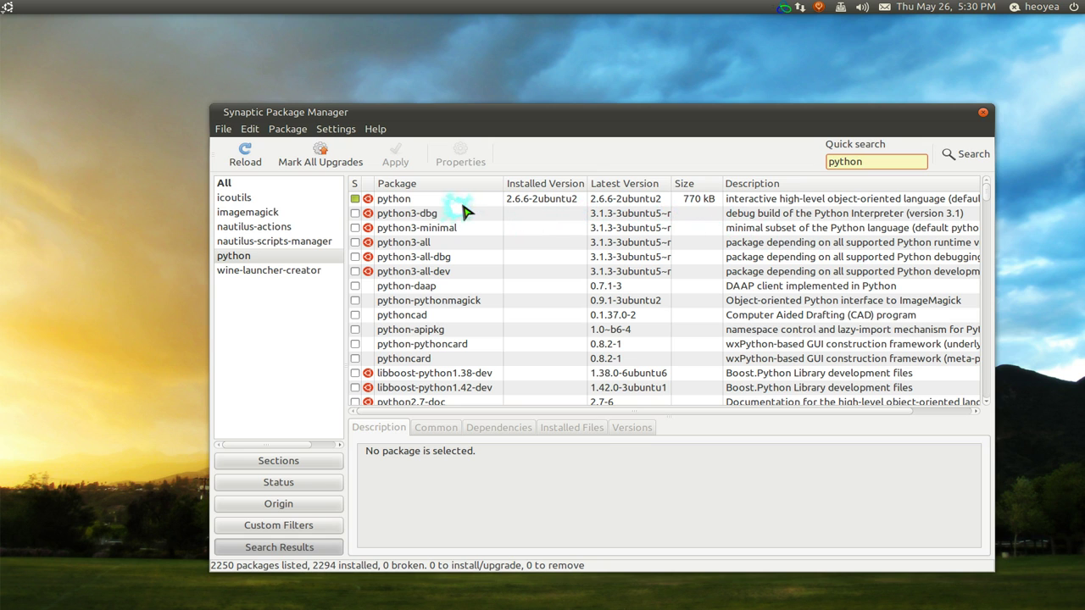
{"action": "left_click", "coordinate": [529, 202]}
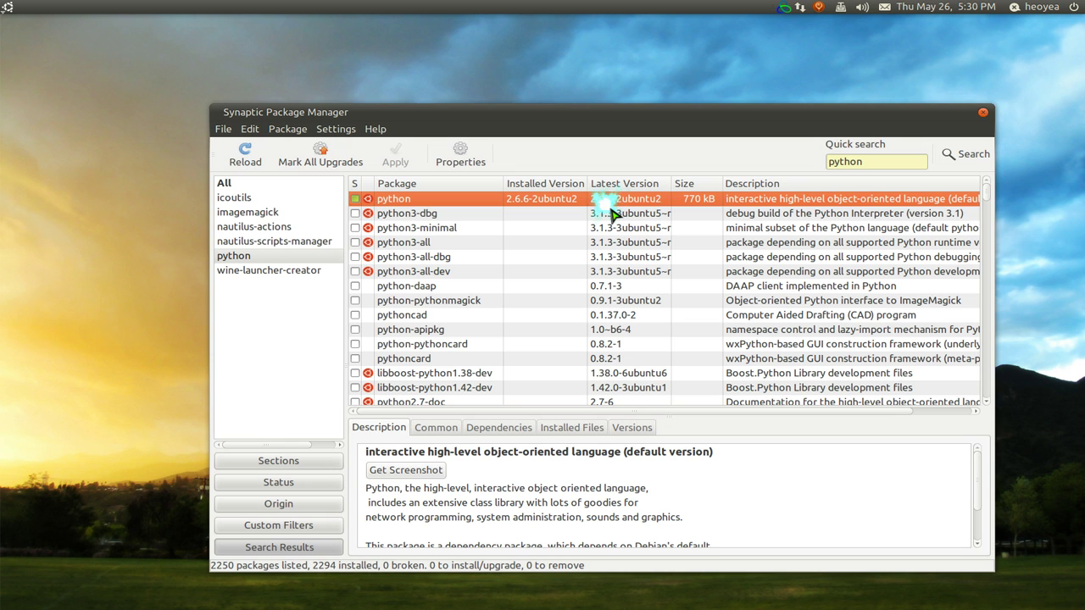
Step: Clear the search and narrow the list to icoutils 0.29.1-0ubuntu1
{"action": "double_click", "coordinate": [873, 162]}
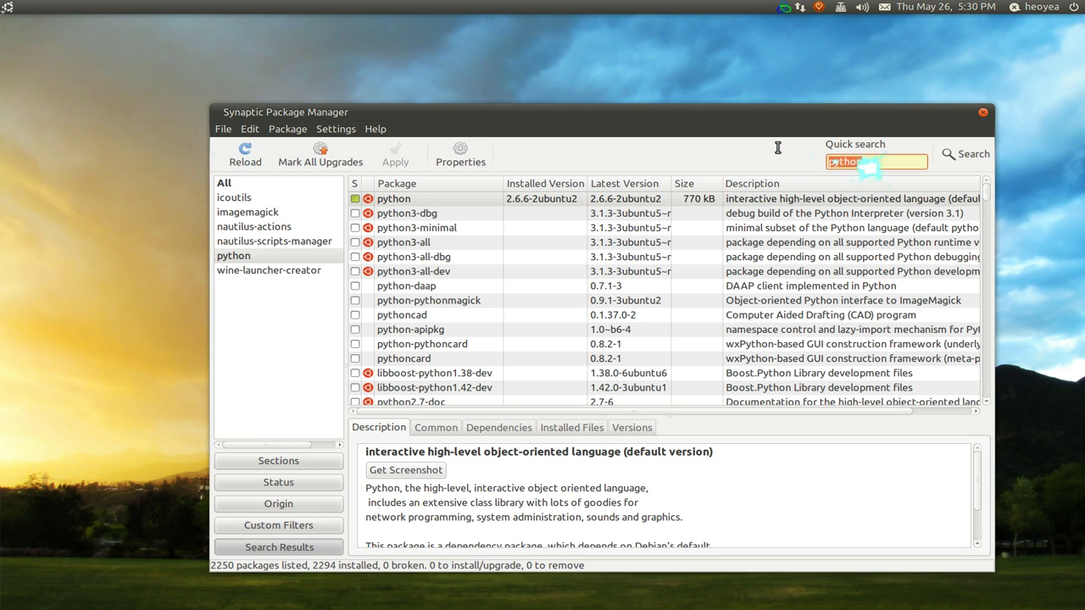
{"action": "key", "text": "BackSpace"}
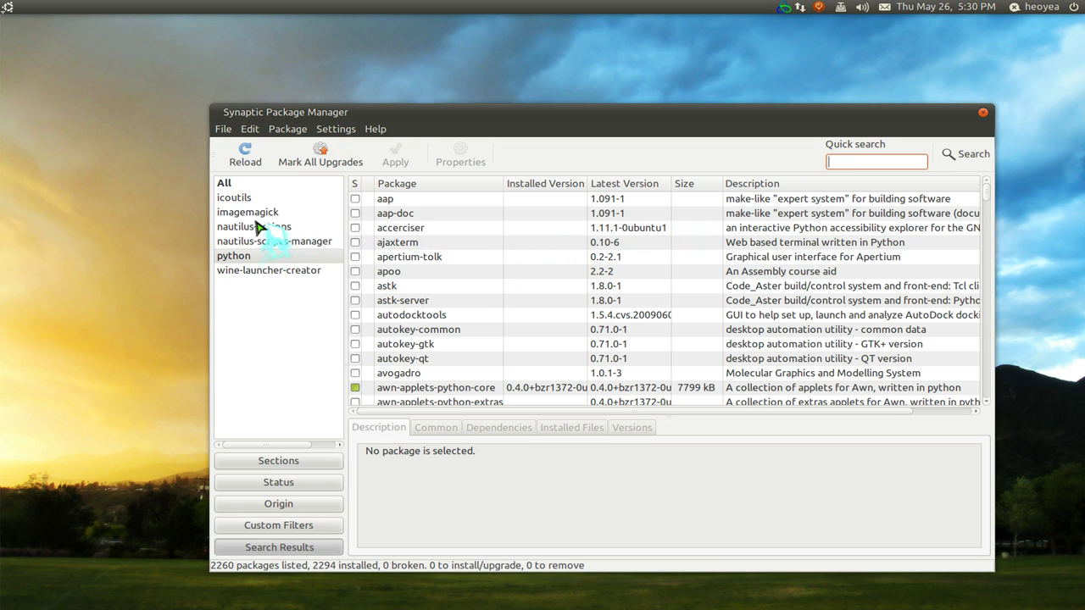
{"action": "left_click", "coordinate": [237, 197]}
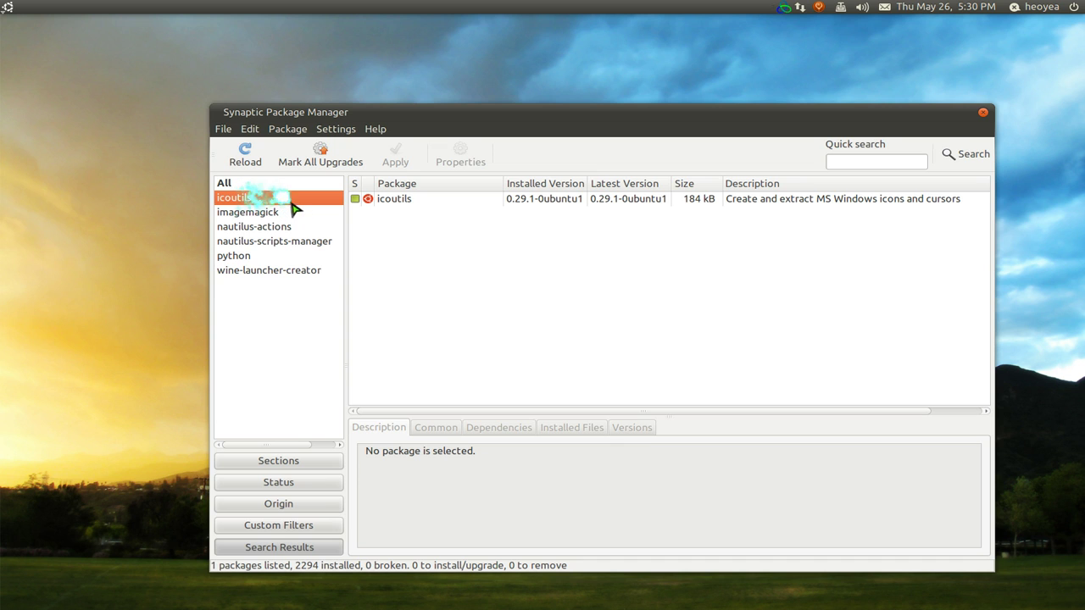
Step: View the icoutils details, then list the imagemagick and nautilus-actions packages
{"action": "left_click", "coordinate": [449, 200]}
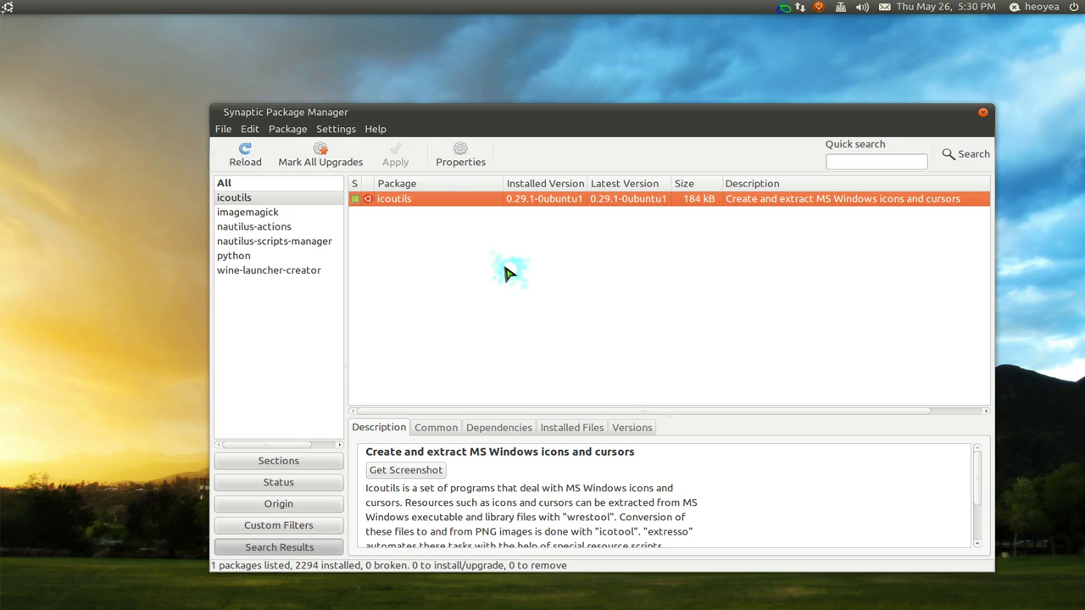
{"action": "left_click", "coordinate": [263, 213]}
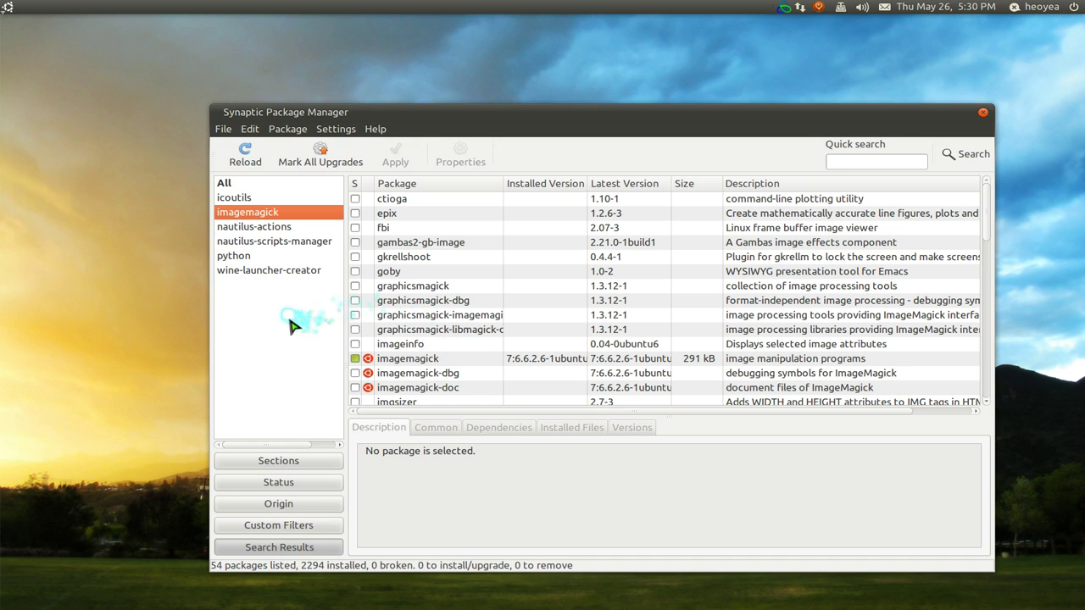
{"action": "left_click", "coordinate": [271, 228]}
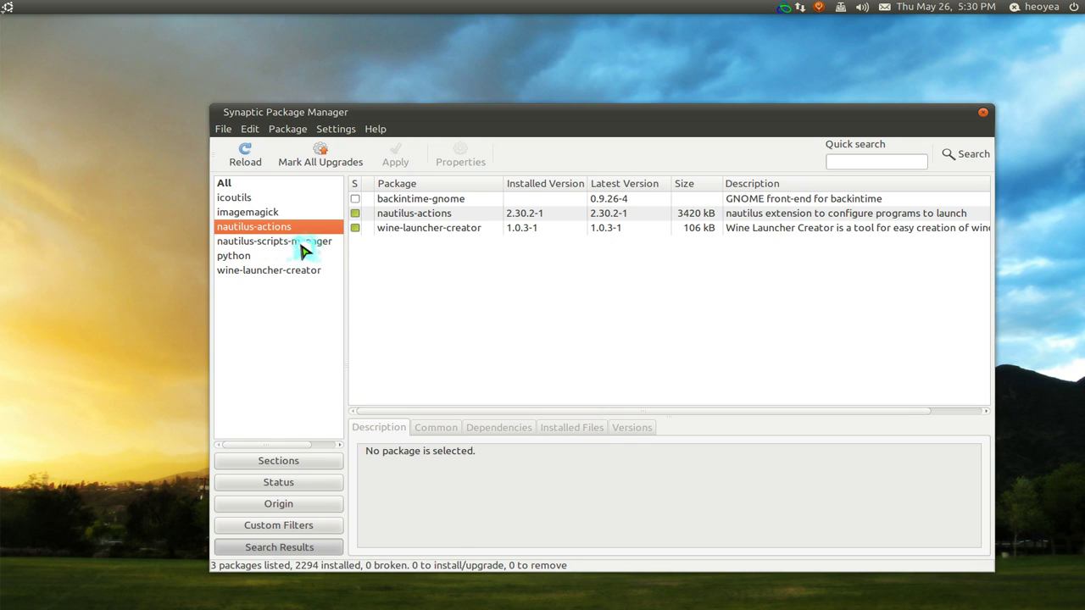
Step: Switch between nautilus-actions and nautilus-scripts-manager results, ending on nautilus-scripts-manager 1.5-1
{"action": "left_click", "coordinate": [304, 245]}
{"action": "left_click", "coordinate": [303, 227]}
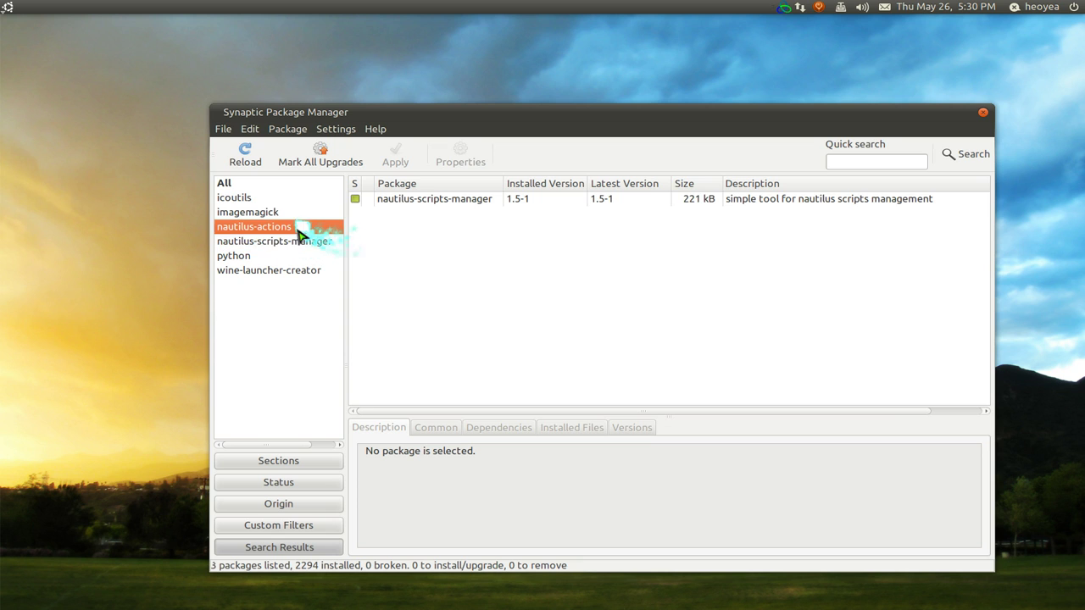
{"action": "left_click", "coordinate": [301, 242]}
{"action": "left_click", "coordinate": [302, 227]}
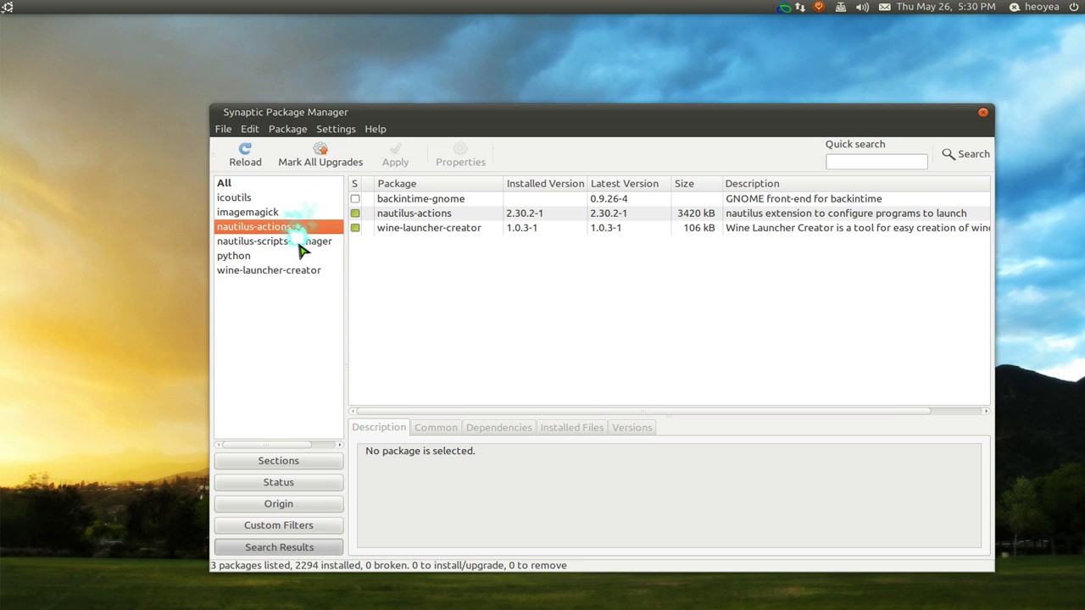
{"action": "left_click", "coordinate": [306, 243]}
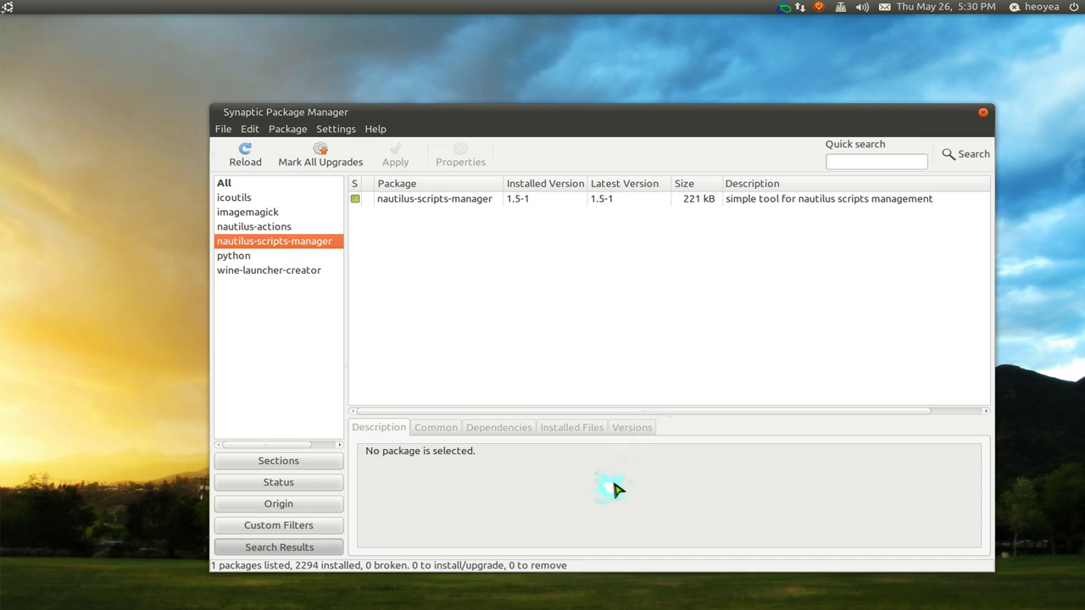
Step: Move to an empty desktop and launch a Terminal through Kupfer
{"action": "key", "text": "ctrl+q"}
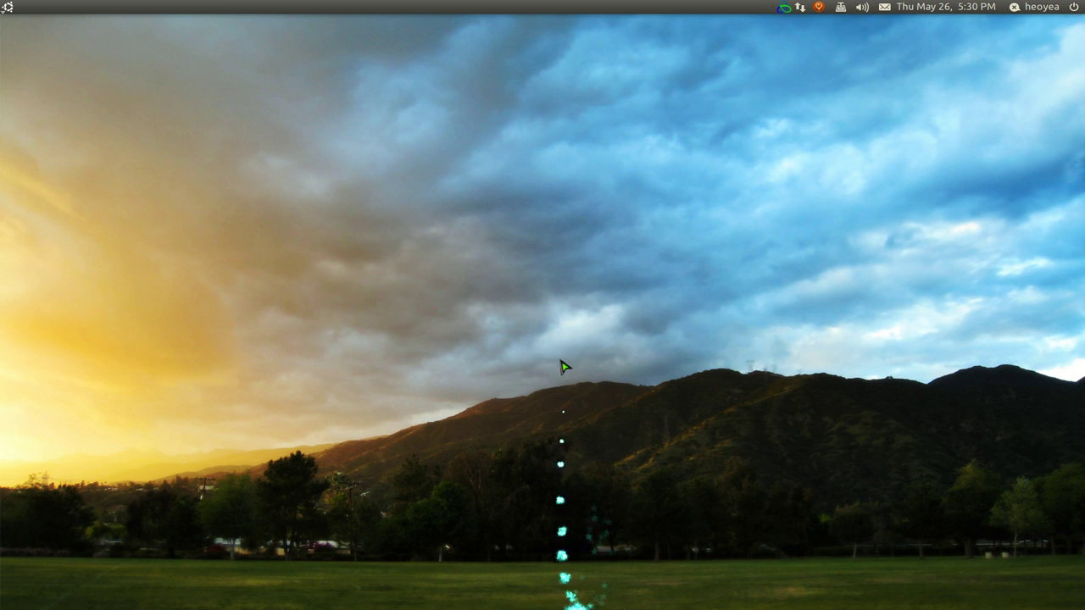
{"action": "key", "text": "ctrl+space"}
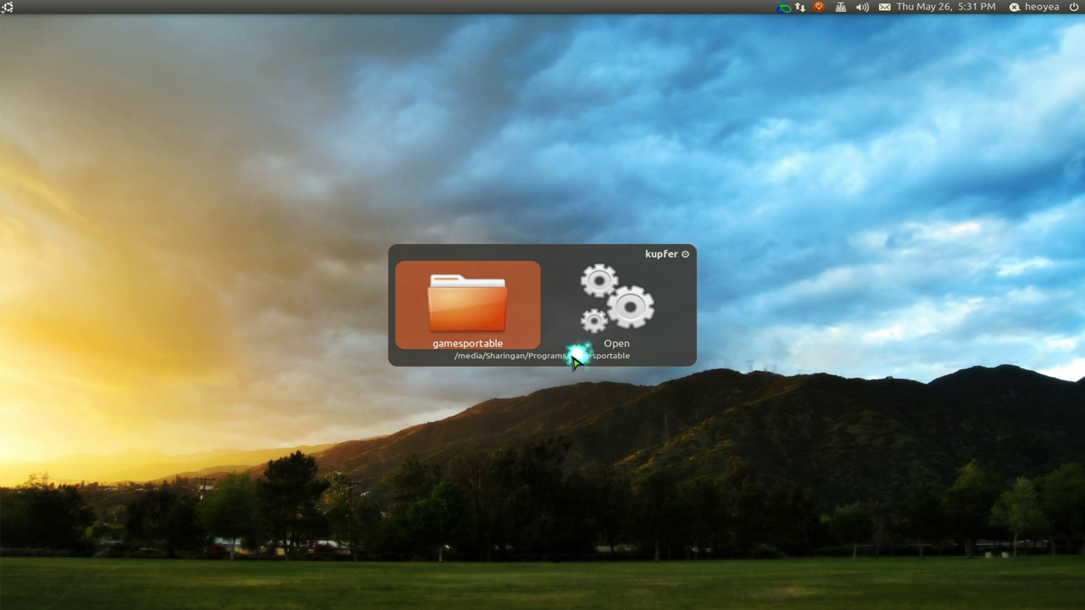
{"action": "type", "text": "te"}
{"action": "key", "text": "Return"}
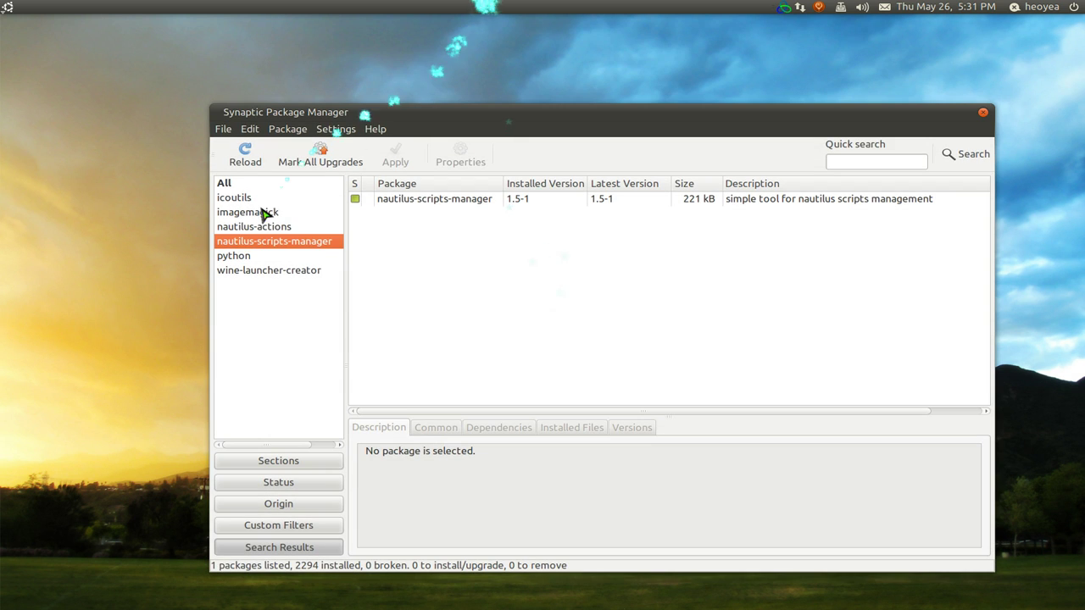
Step: Revisit the nautilus-actions and nautilus-scripts-manager results, then close the Terminal window
{"action": "left_click", "coordinate": [258, 226]}
{"action": "left_click", "coordinate": [269, 242]}
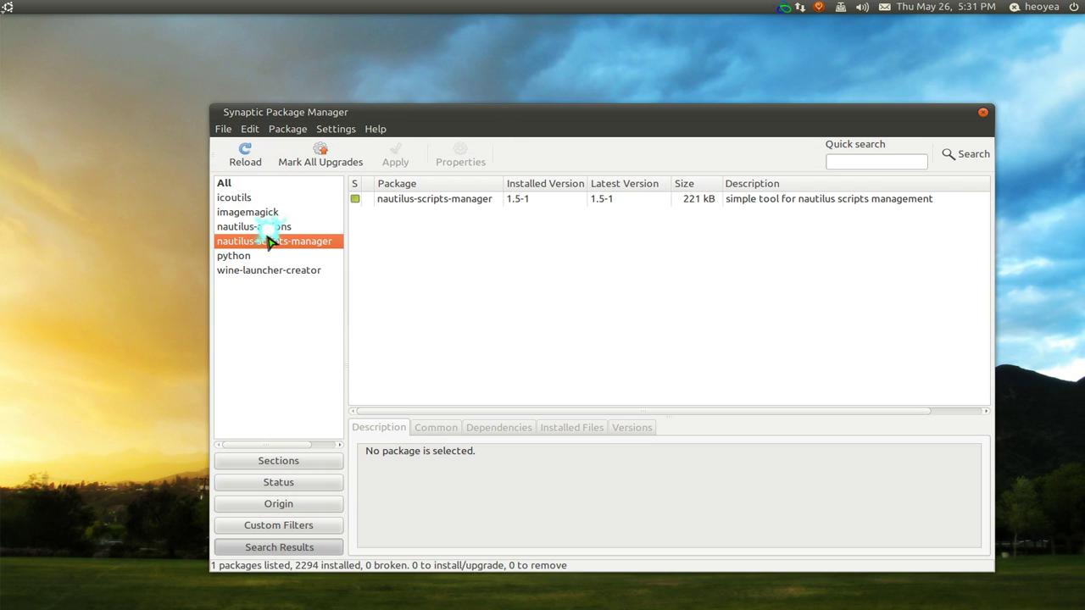
{"action": "mouse_move", "coordinate": [412, 608]}
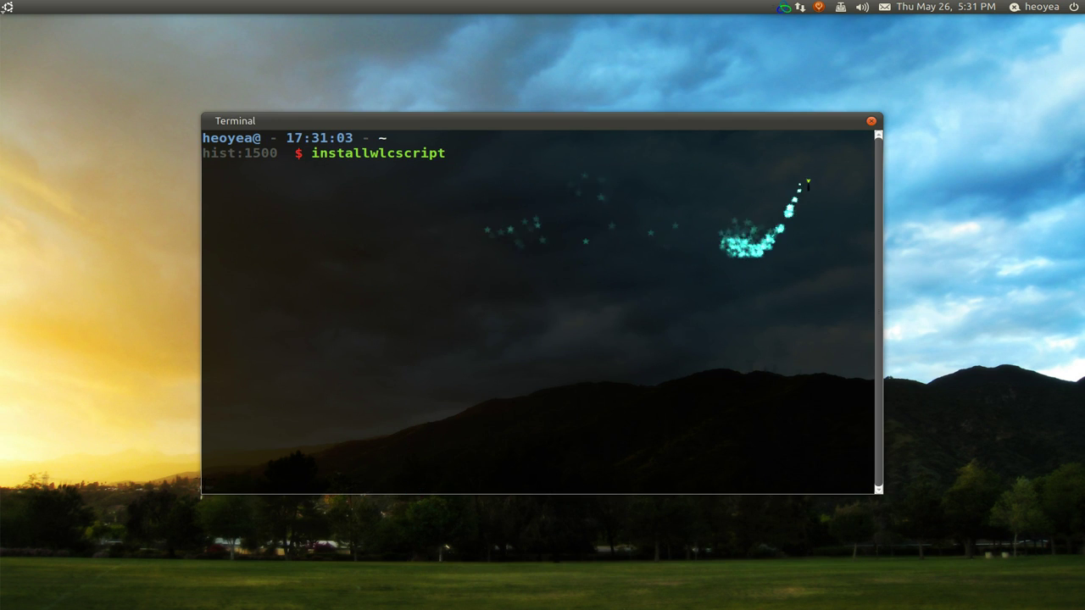
{"action": "left_click", "coordinate": [868, 124]}
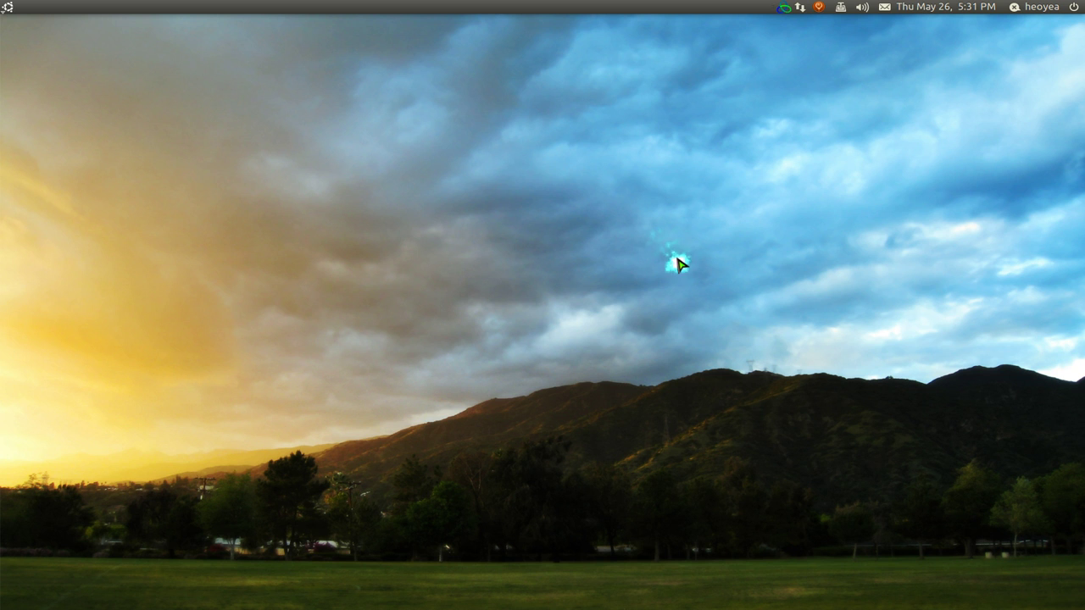
Step: Open the Programs/gamesportable folder in Nautilus using Kupfer
{"action": "key", "text": "ctrl+space"}
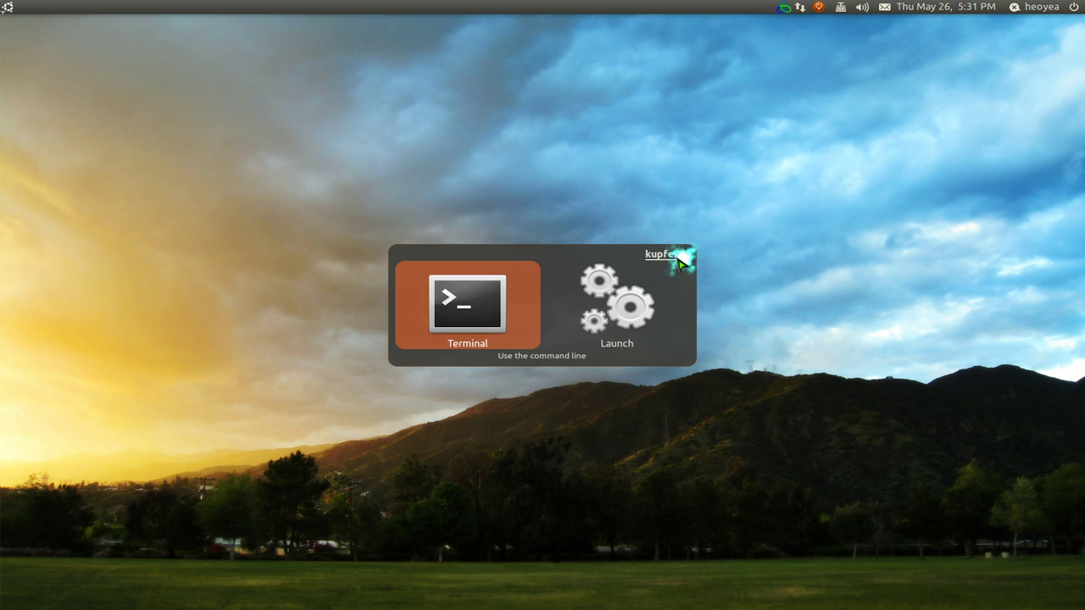
{"action": "type", "text": "pro"}
{"action": "key", "text": "Right"}
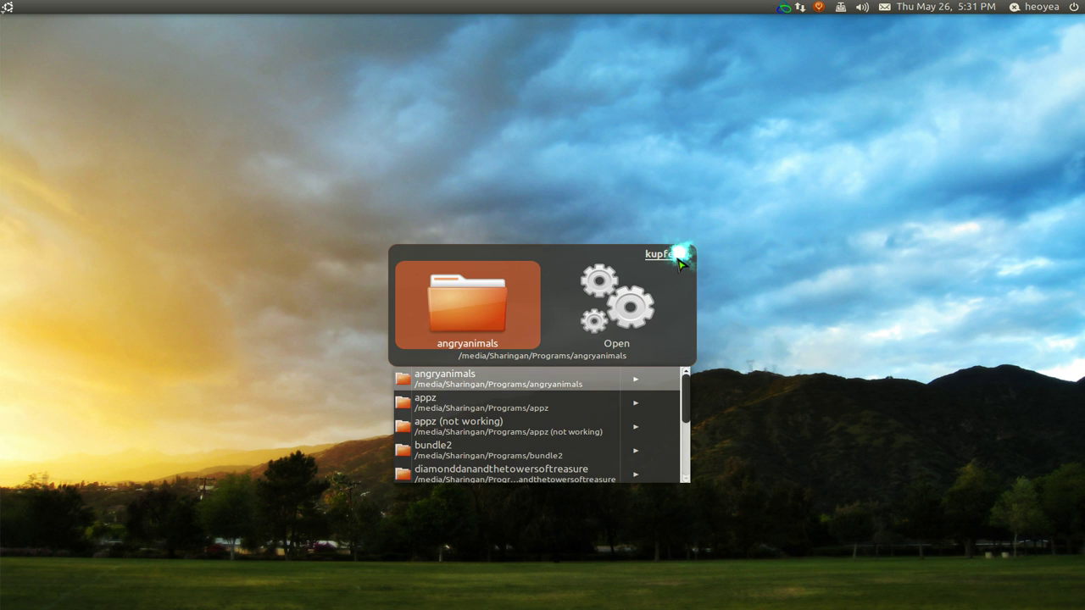
{"action": "type", "text": "gam"}
{"action": "key", "text": "Down"}
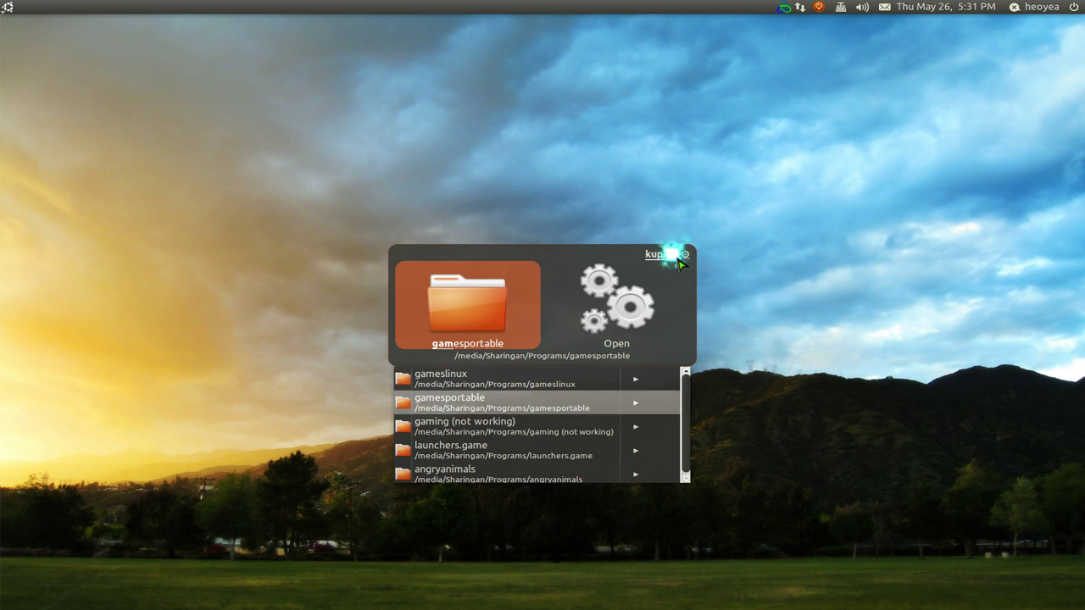
{"action": "key", "text": "Return"}
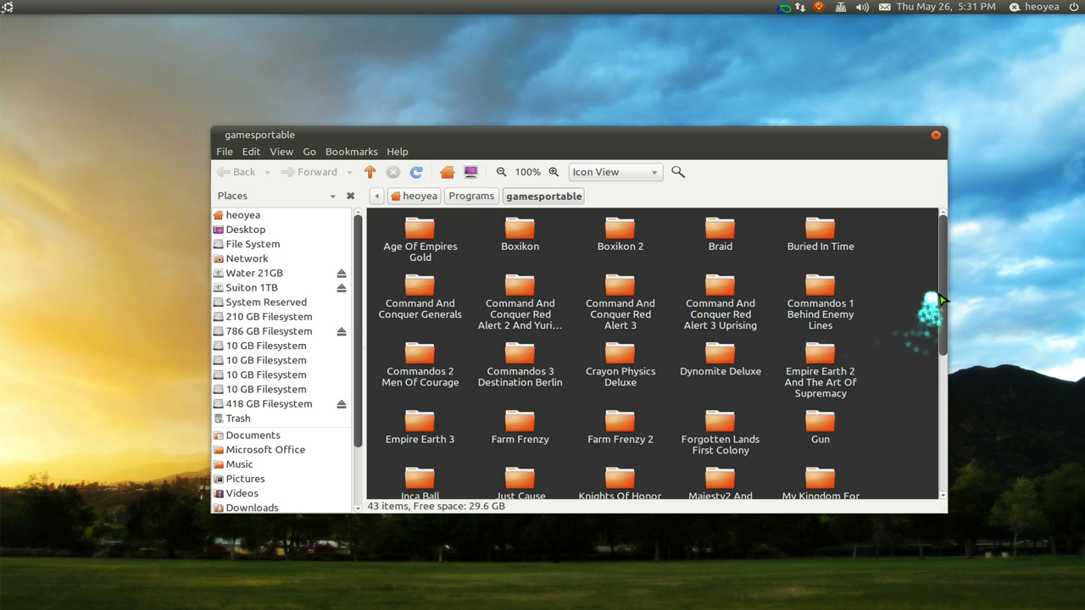
{"action": "scroll", "coordinate": [927, 322], "scroll_direction": "down", "scroll_amount": 5}
{"action": "scroll", "coordinate": [924, 412], "scroll_direction": "down", "scroll_amount": 1}
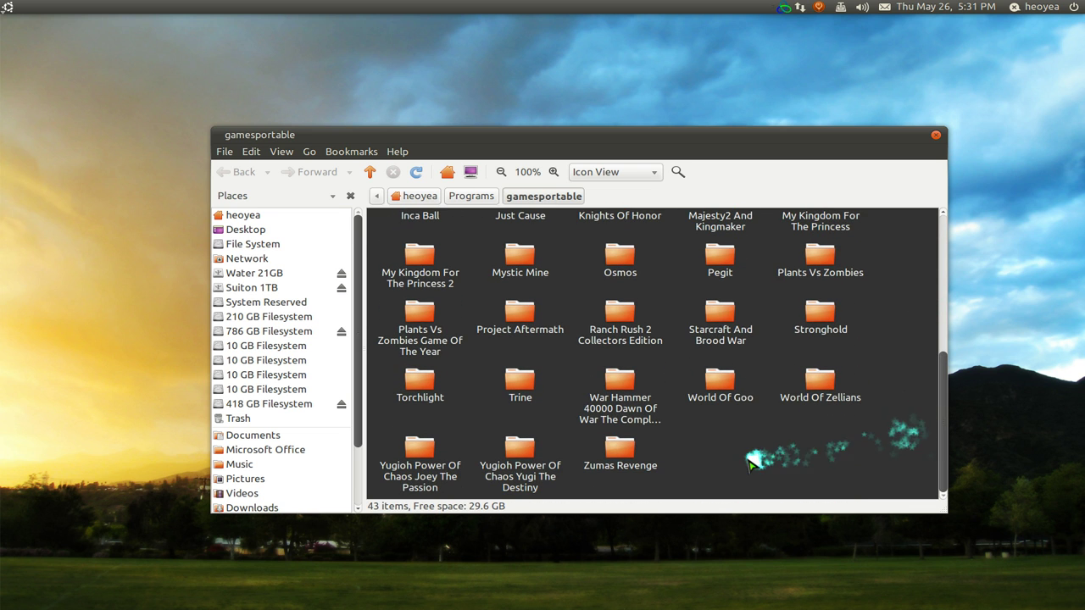
Step: Enter Starcraft And Brood War and start Wine Launcher Creator on StarCraft.exe
{"action": "double_click", "coordinate": [717, 340]}
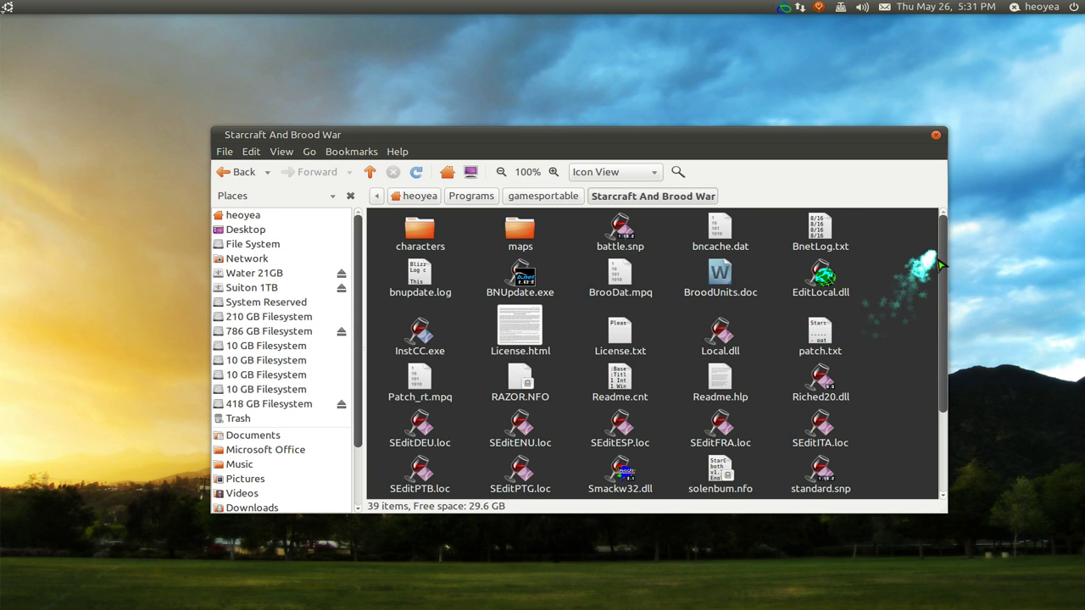
{"action": "scroll", "coordinate": [933, 322], "scroll_direction": "down", "scroll_amount": 3}
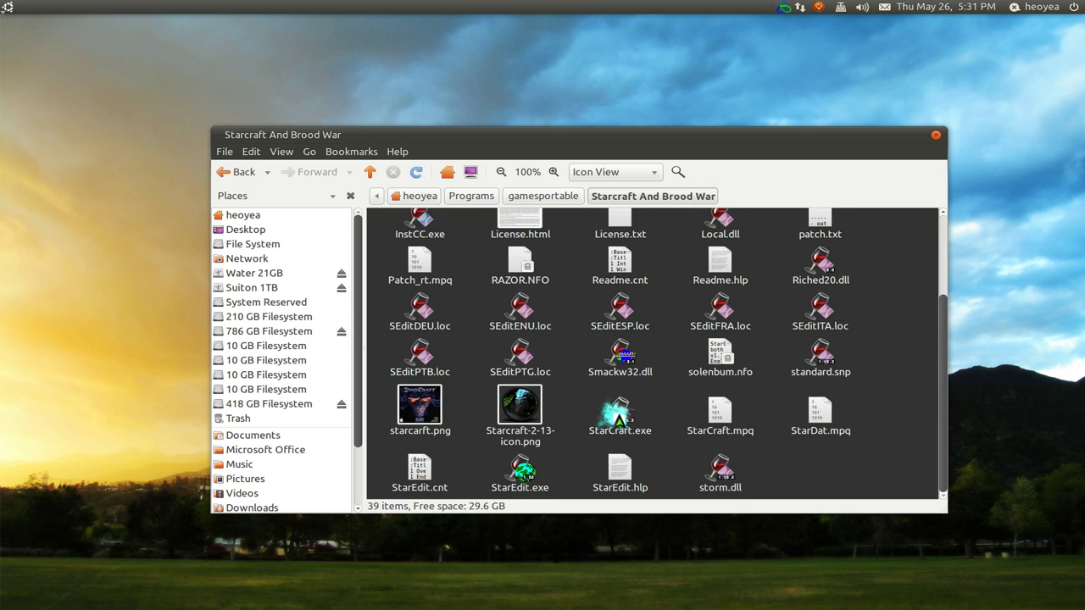
{"action": "right_click", "coordinate": [619, 417]}
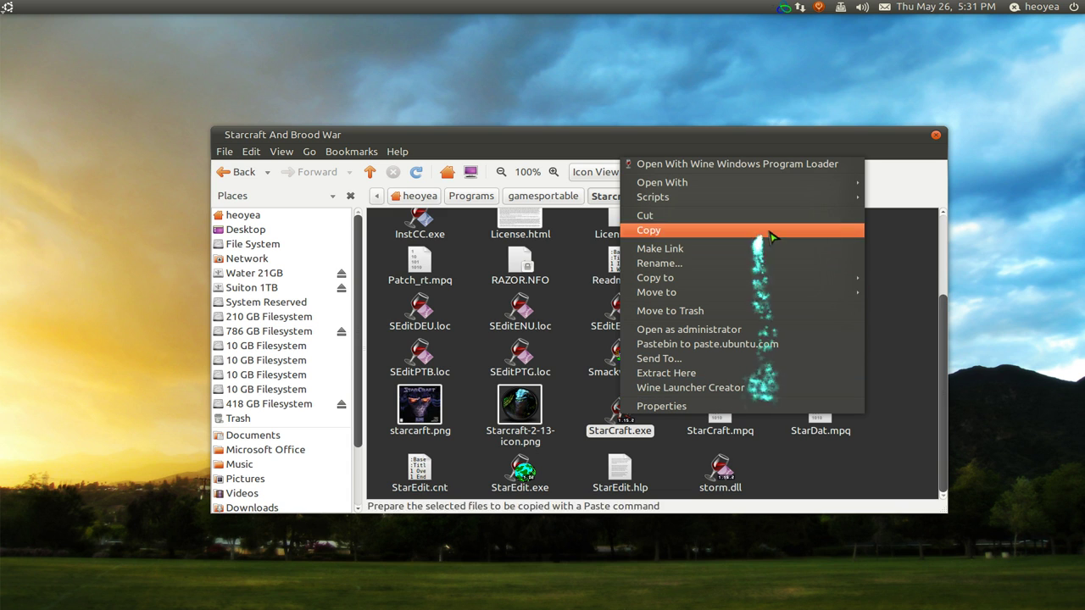
{"action": "mouse_move", "coordinate": [788, 197]}
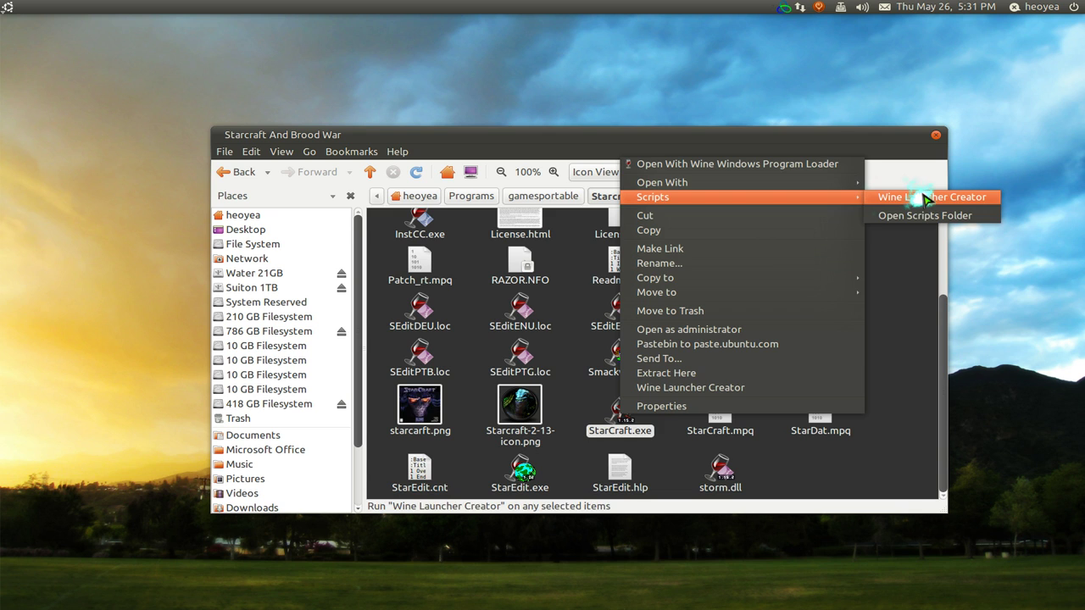
{"action": "left_click", "coordinate": [760, 390]}
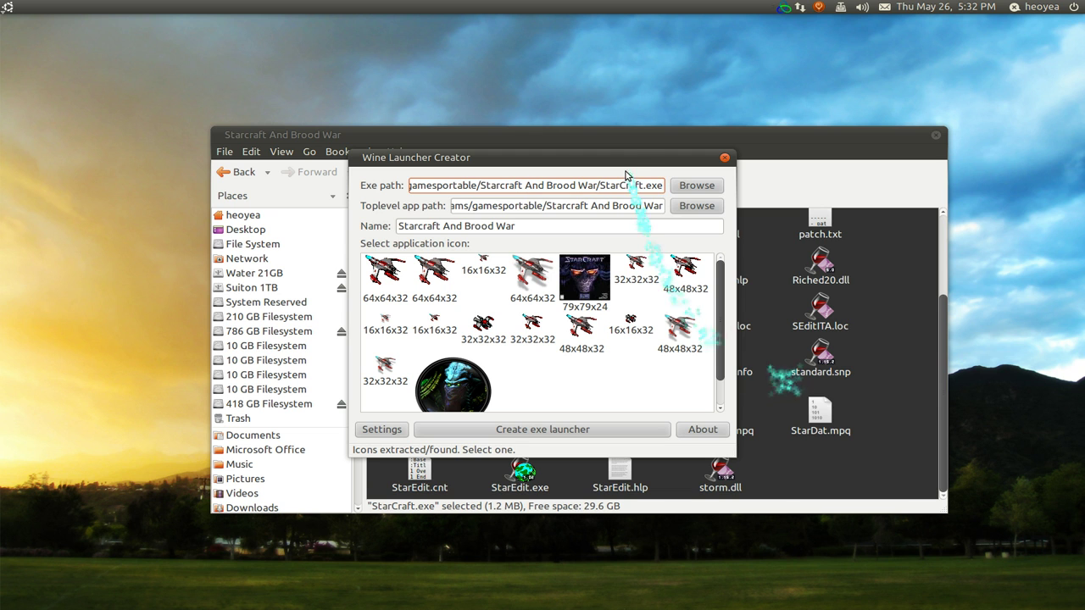
Step: Preview the 64x64x32, 128x128x32 and 79x79x24 icons extracted from StarCraft.exe
{"action": "left_click_drag", "start_coordinate": [642, 160], "coordinate": [857, 114]}
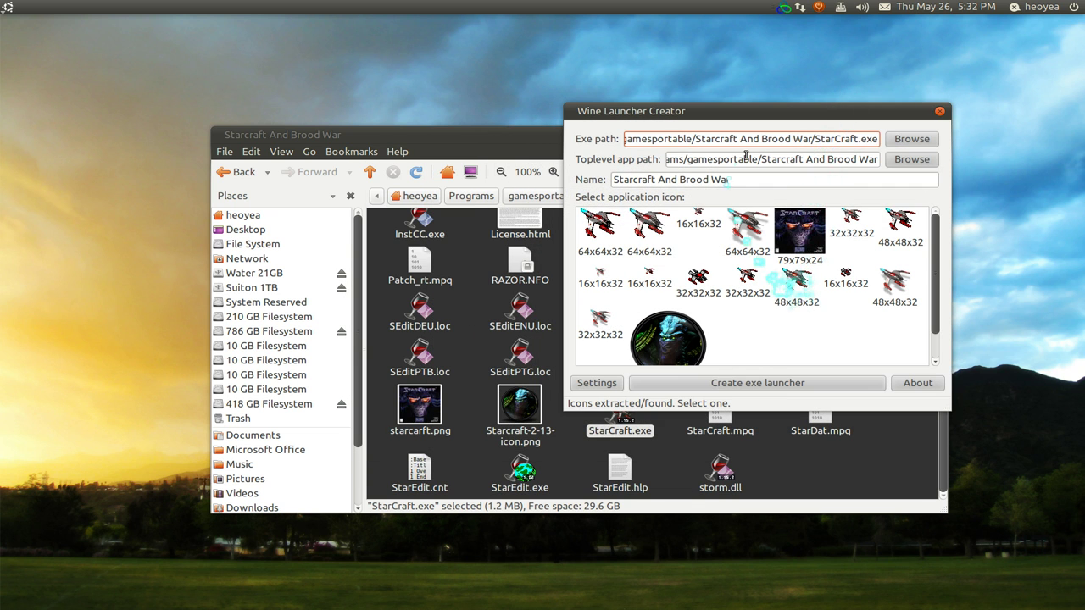
{"action": "left_click", "coordinate": [602, 236]}
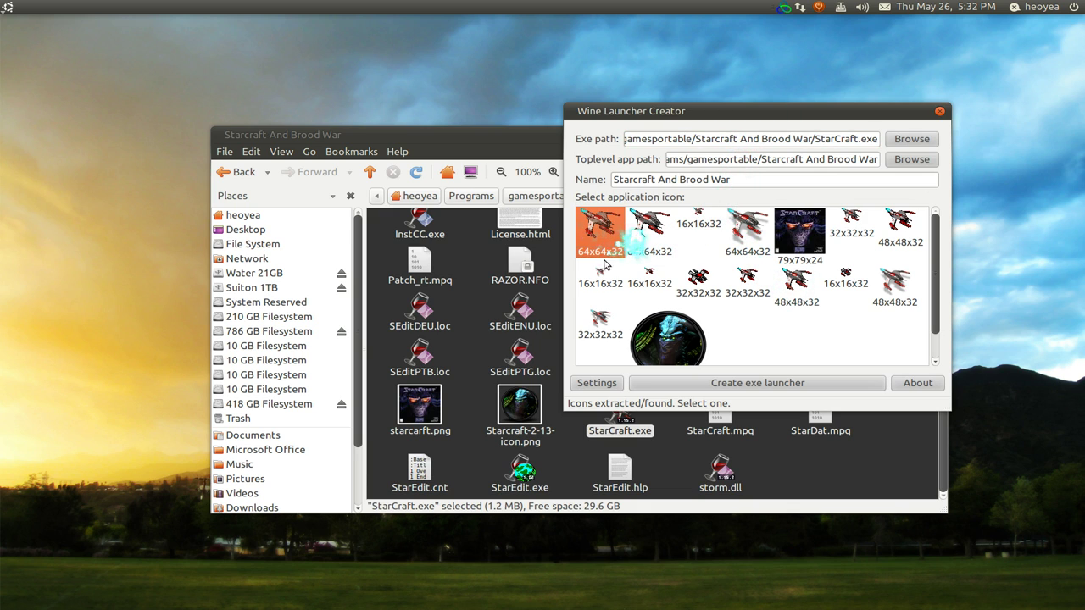
{"action": "left_click", "coordinate": [650, 229]}
{"action": "left_click", "coordinate": [699, 222]}
{"action": "left_click", "coordinate": [746, 229]}
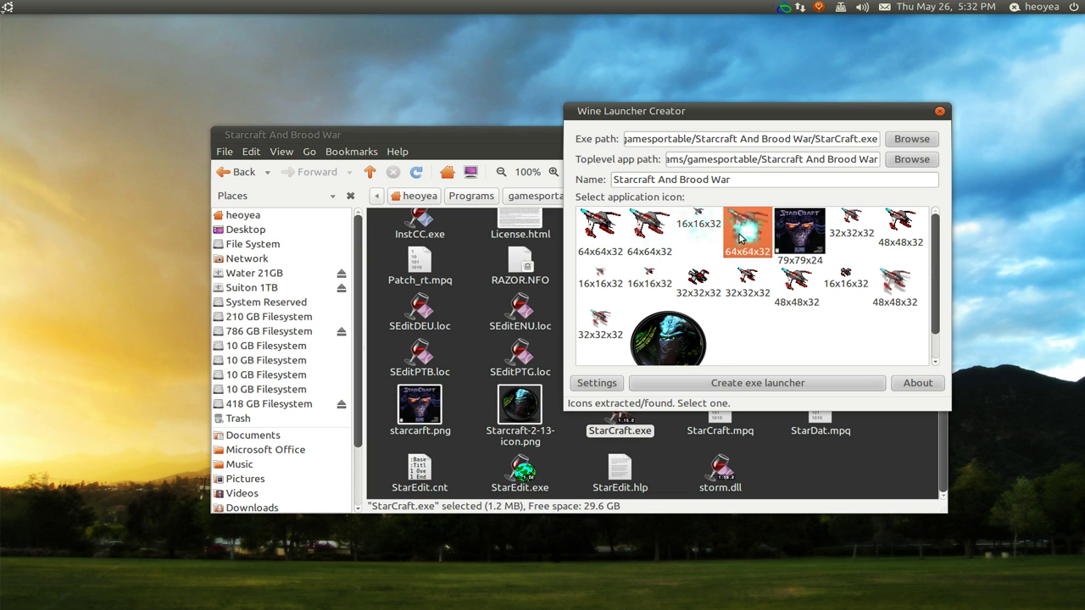
{"action": "left_click", "coordinate": [667, 337]}
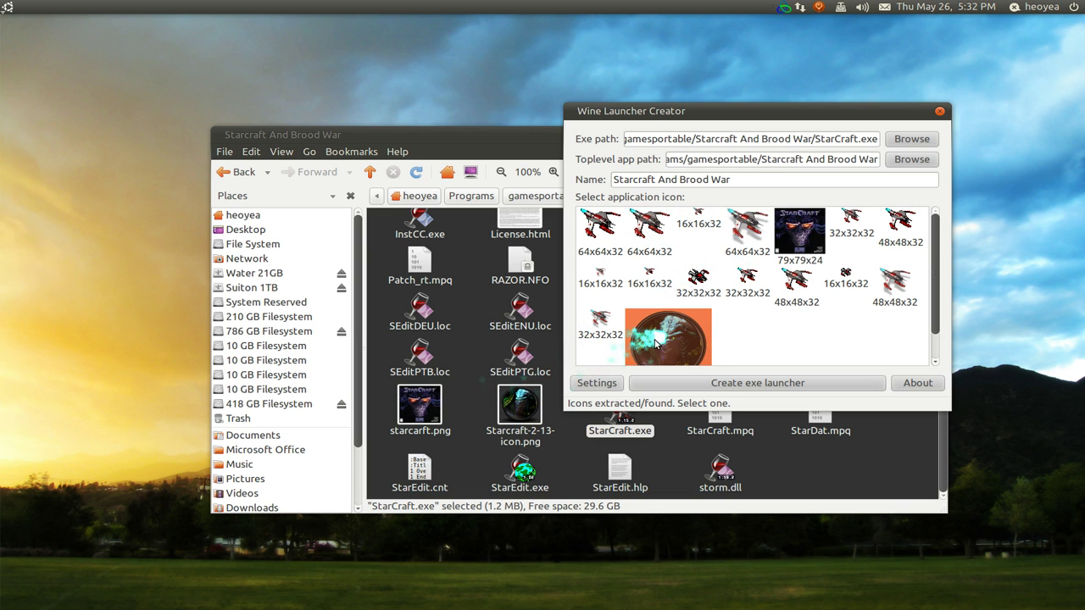
{"action": "left_click", "coordinate": [790, 231]}
{"action": "left_click", "coordinate": [666, 333]}
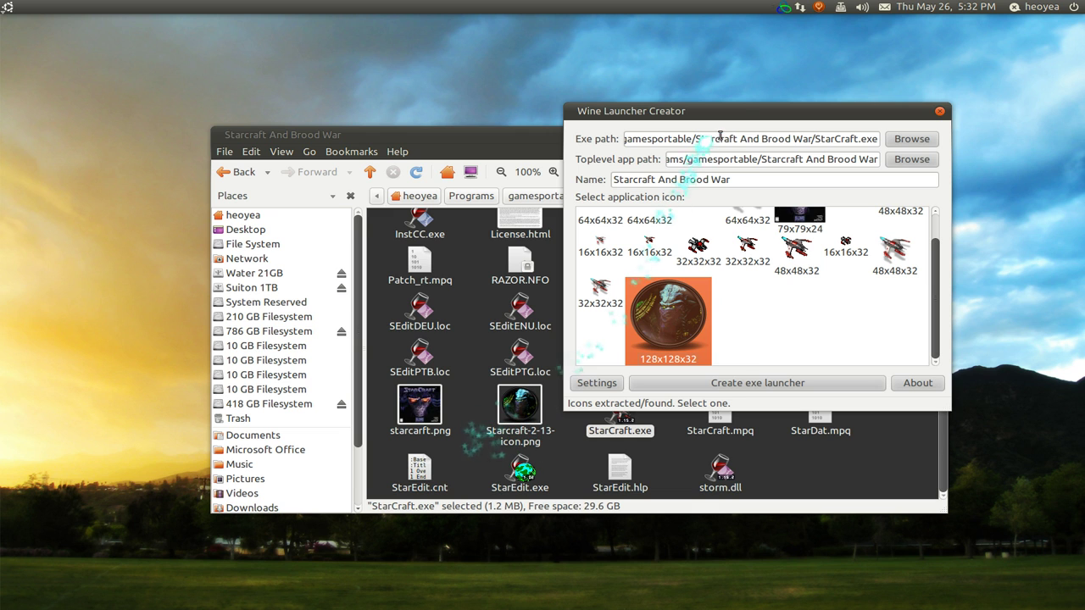
Step: Settle on the first 64x64x32 ship image as the launcher icon
{"action": "left_click_drag", "start_coordinate": [752, 124], "coordinate": [824, 106]}
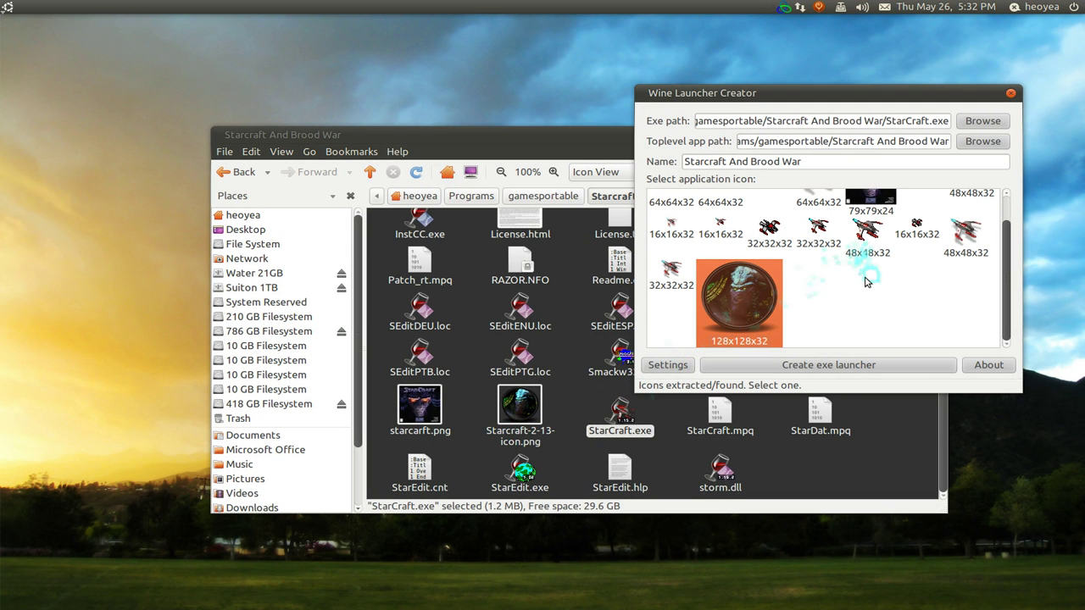
{"action": "left_click_drag", "start_coordinate": [881, 103], "coordinate": [838, 128]}
{"action": "scroll", "coordinate": [792, 254], "scroll_direction": "up", "scroll_amount": 1}
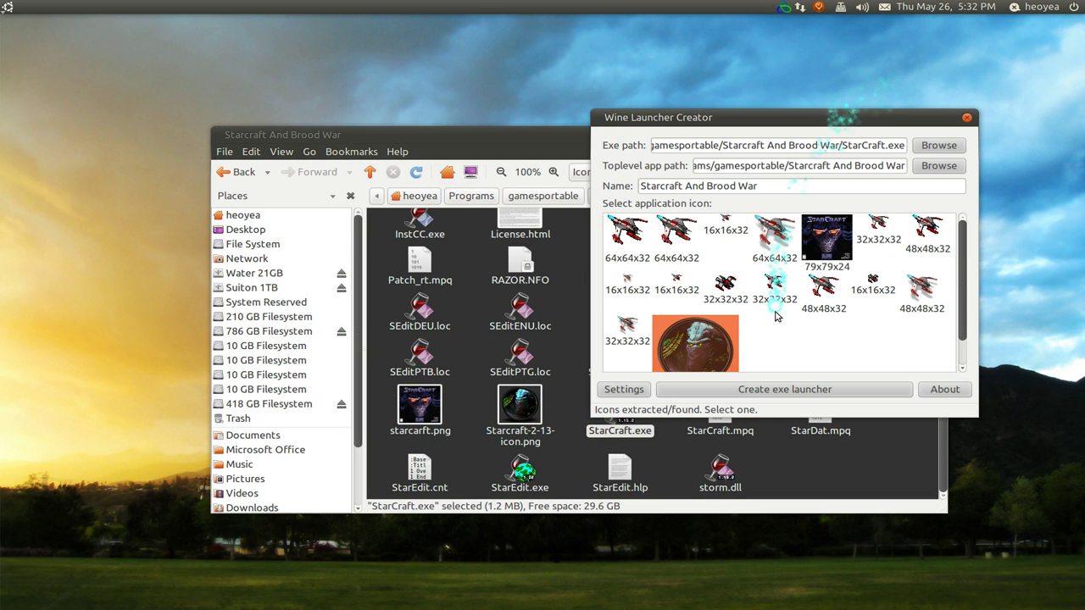
{"action": "left_click", "coordinate": [629, 241]}
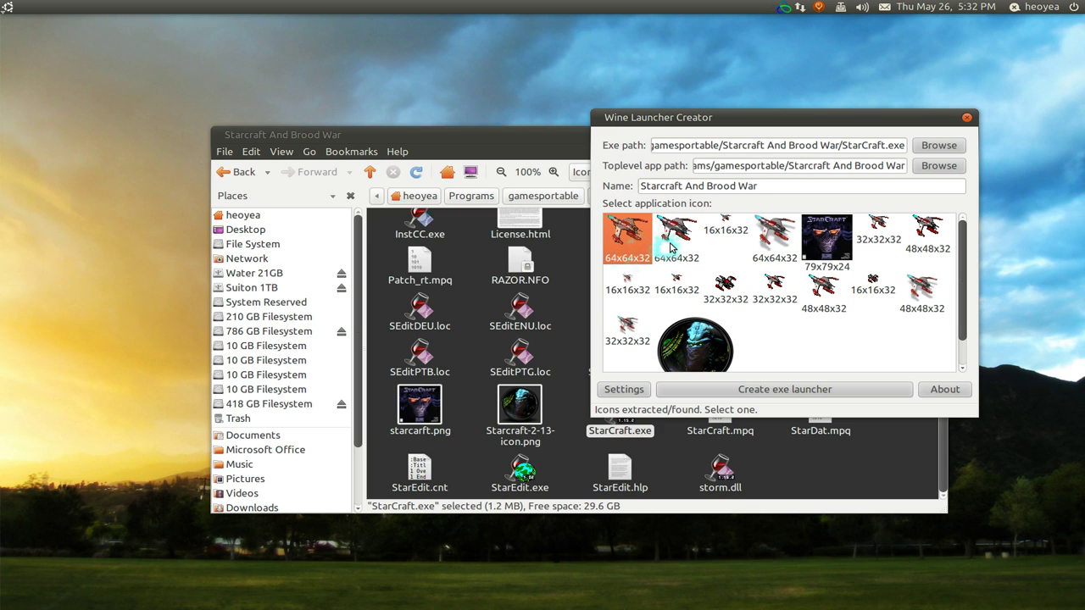
{"action": "left_click", "coordinate": [760, 185]}
Step: Confirm the first 64x64x32 icon and name 'Starcraft And Brood War', then create the launcher
{"action": "left_click", "coordinate": [631, 237]}
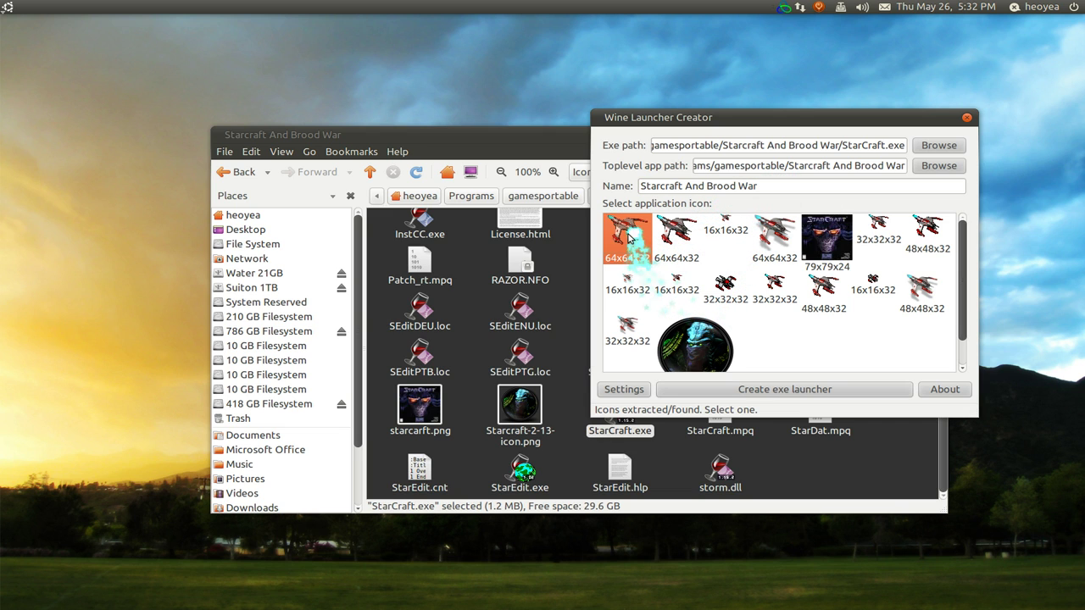
{"action": "left_click", "coordinate": [767, 186]}
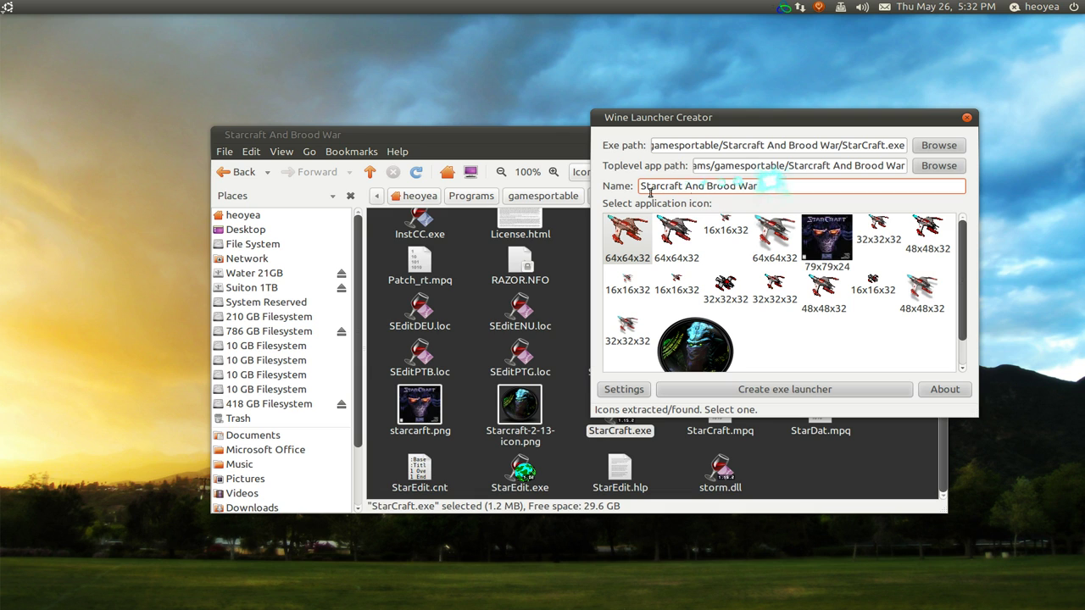
{"action": "left_click_drag", "start_coordinate": [776, 186], "coordinate": [597, 184]}
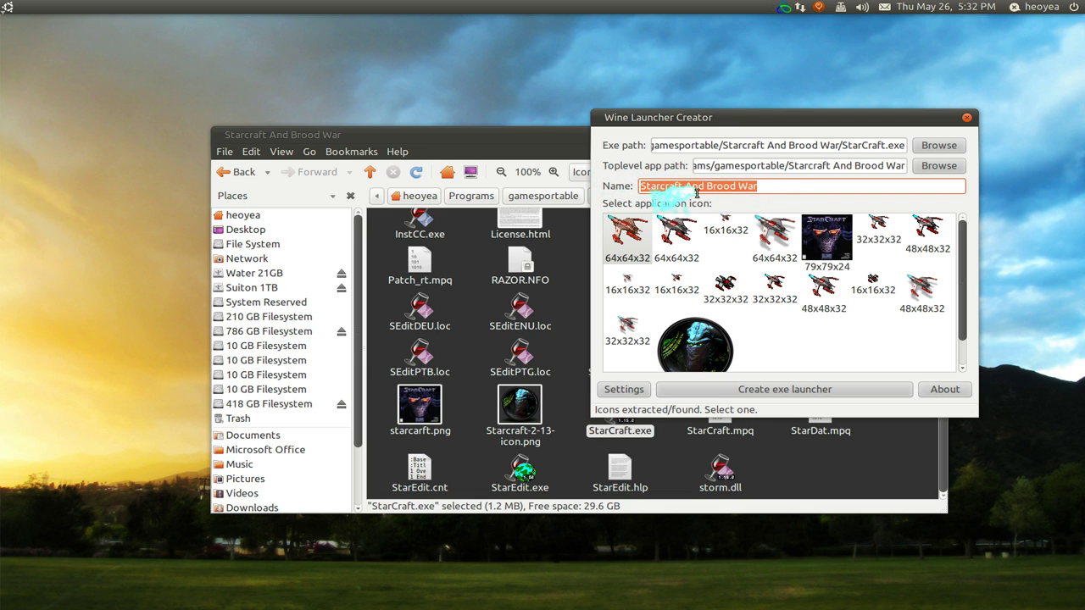
{"action": "left_click", "coordinate": [765, 187]}
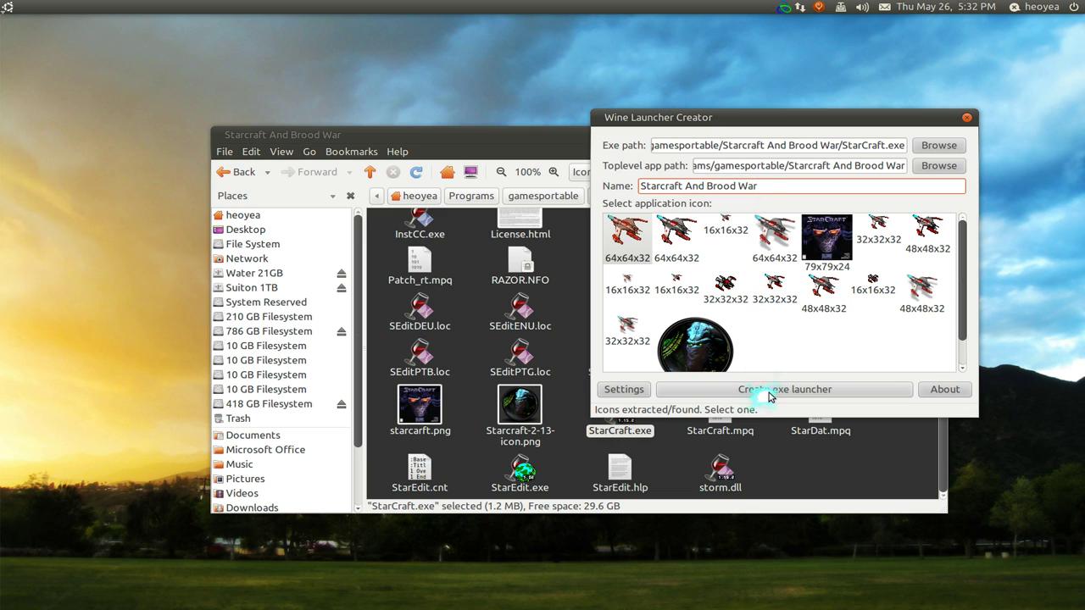
{"action": "left_click", "coordinate": [770, 392]}
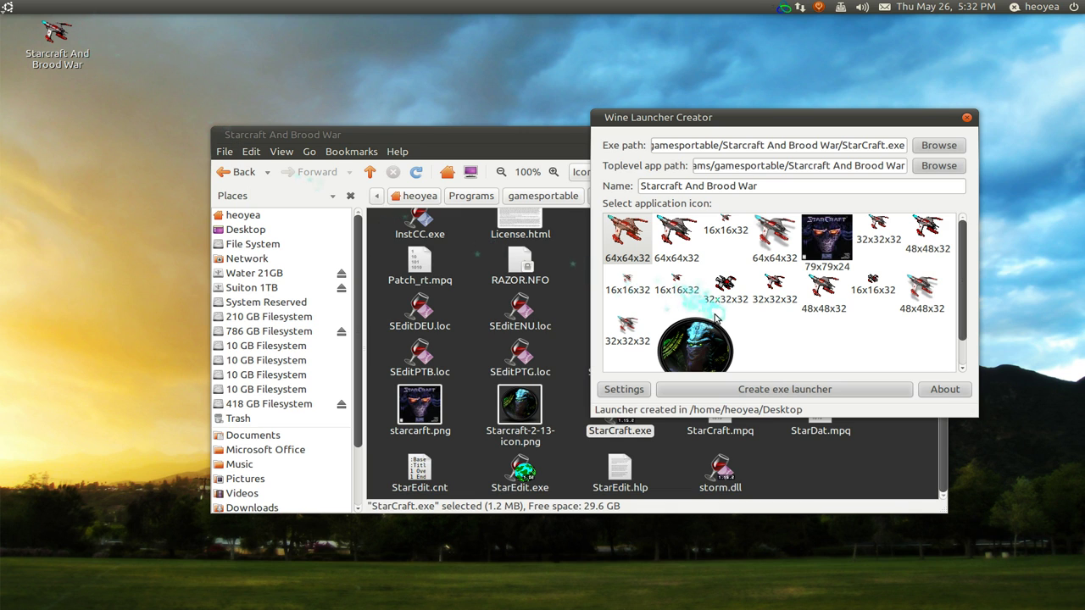
Step: Create a 'Starcraft 1' launcher using the round 128x128x32 icon
{"action": "left_click", "coordinate": [721, 340]}
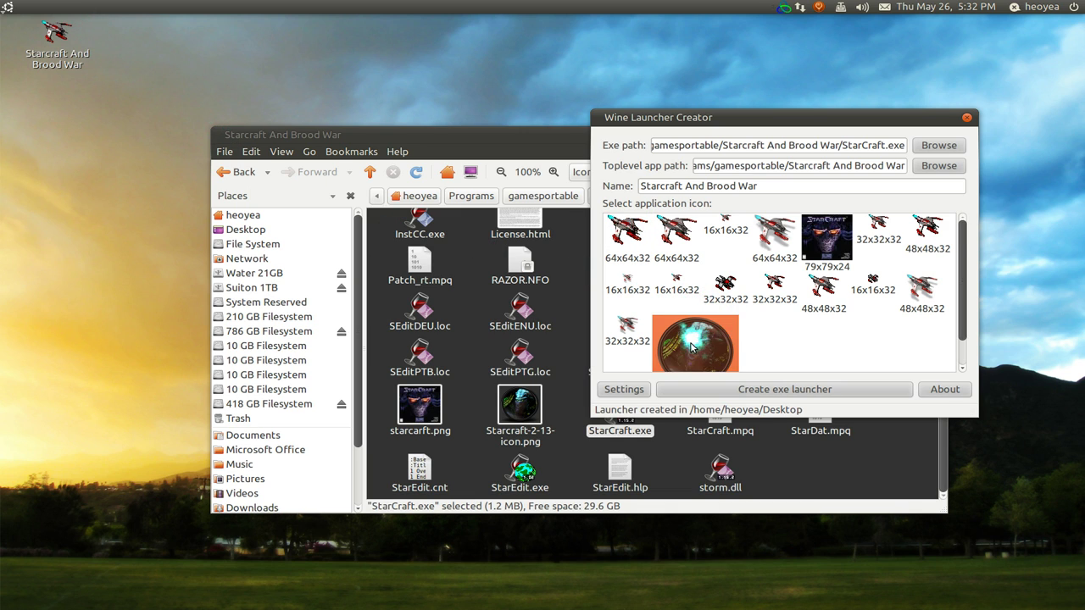
{"action": "left_click", "coordinate": [753, 185]}
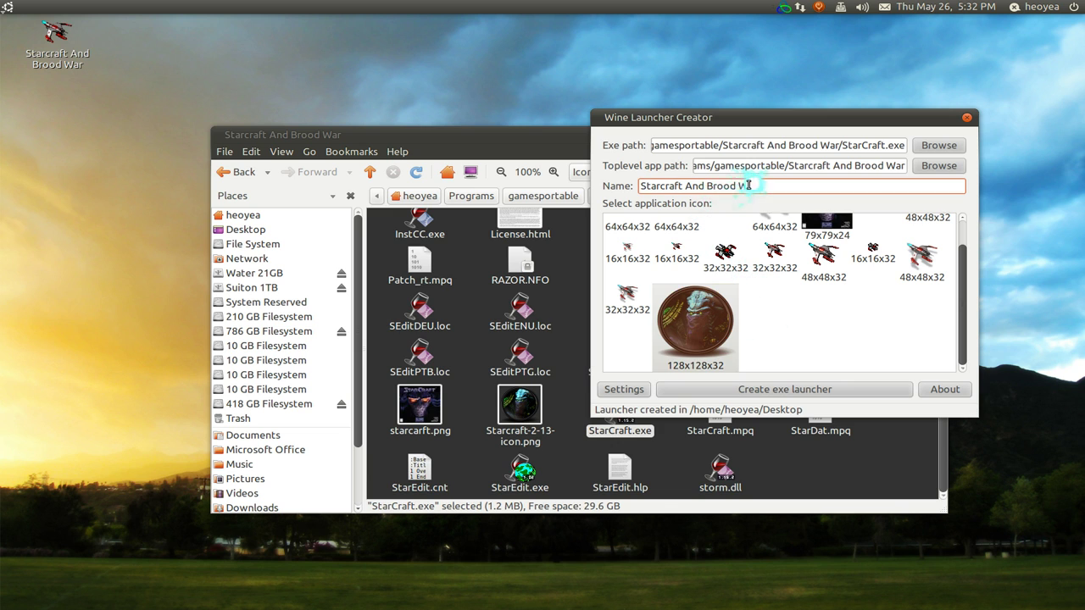
{"action": "left_click_drag", "start_coordinate": [753, 186], "coordinate": [688, 185]}
{"action": "type", "text": "1"}
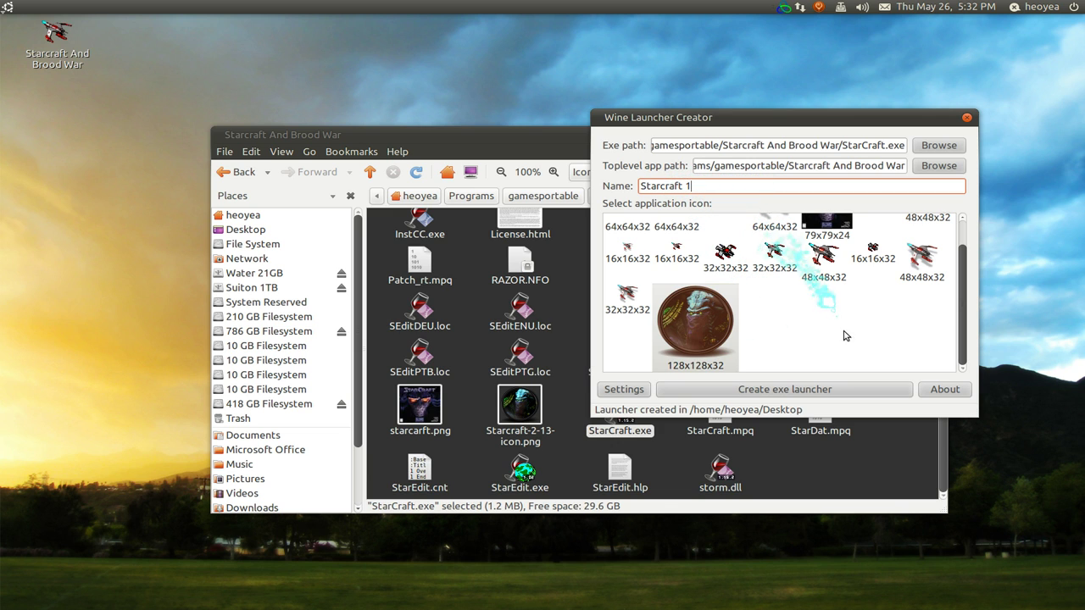
{"action": "left_click", "coordinate": [825, 393]}
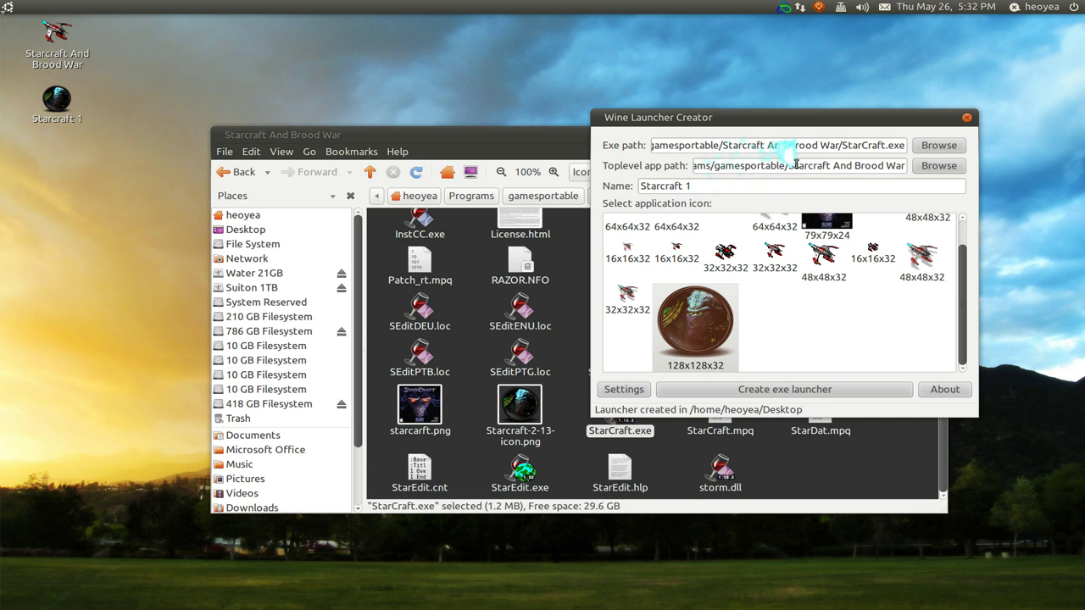
Step: Review the settings: wine command, Desktop launcher path and .icons icons path
{"action": "left_click", "coordinate": [641, 389]}
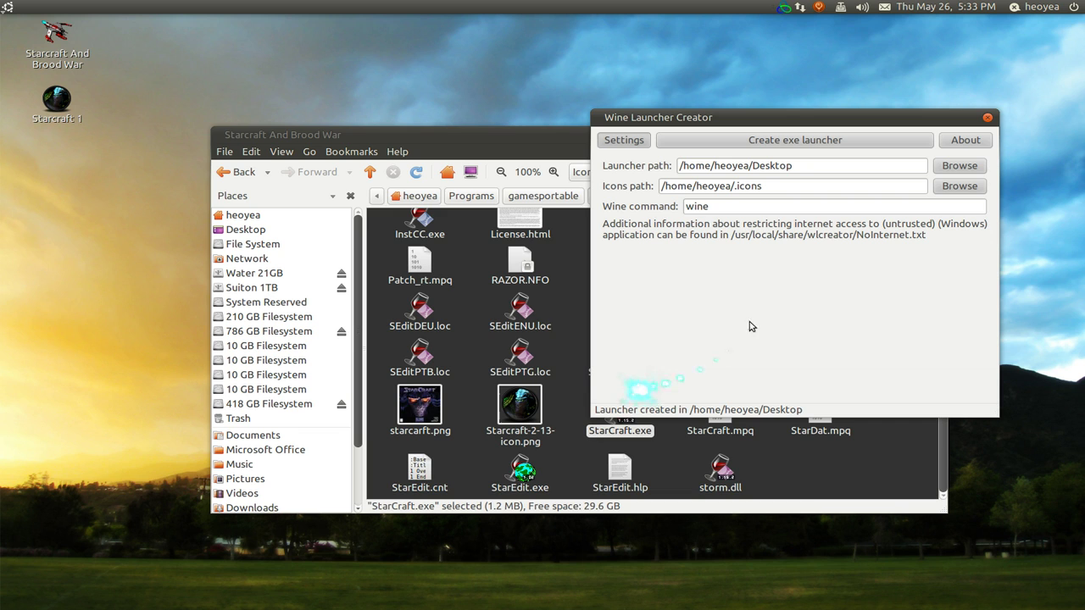
{"action": "left_click", "coordinate": [729, 209]}
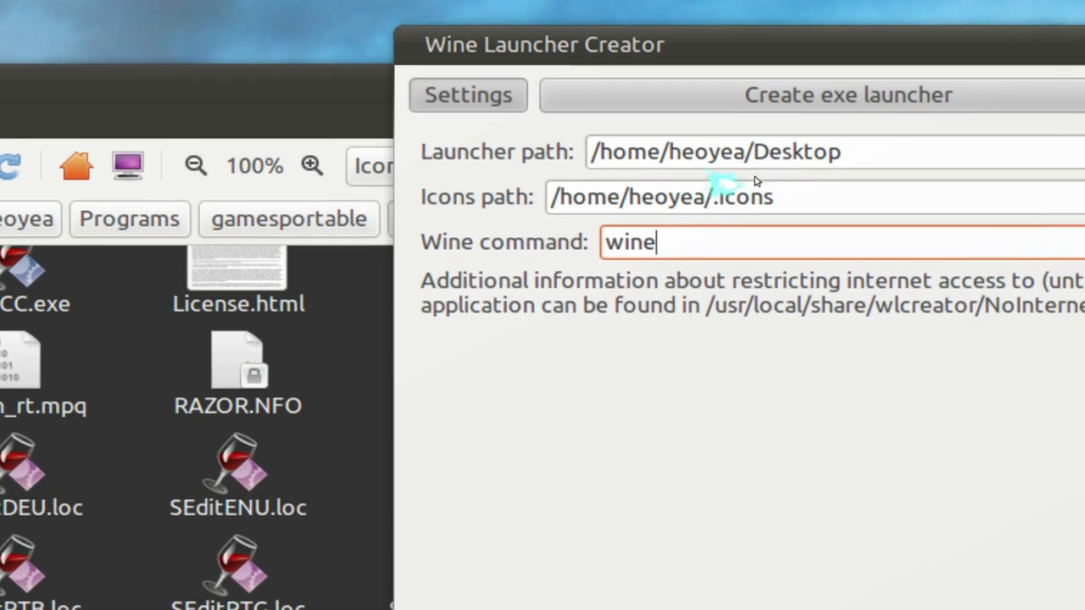
{"action": "left_click", "coordinate": [856, 152]}
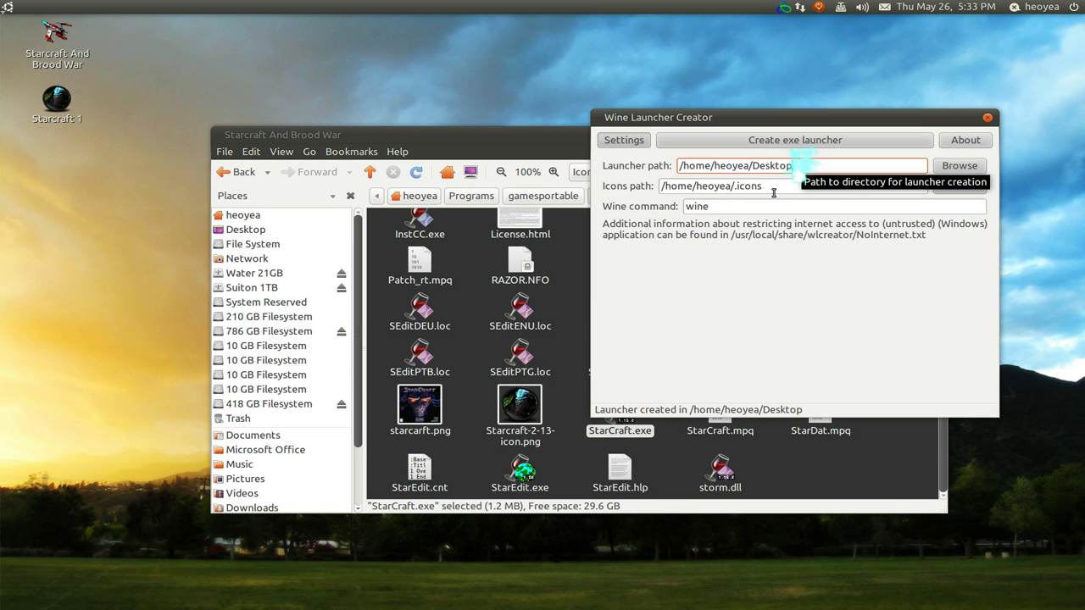
{"action": "left_click", "coordinate": [788, 186]}
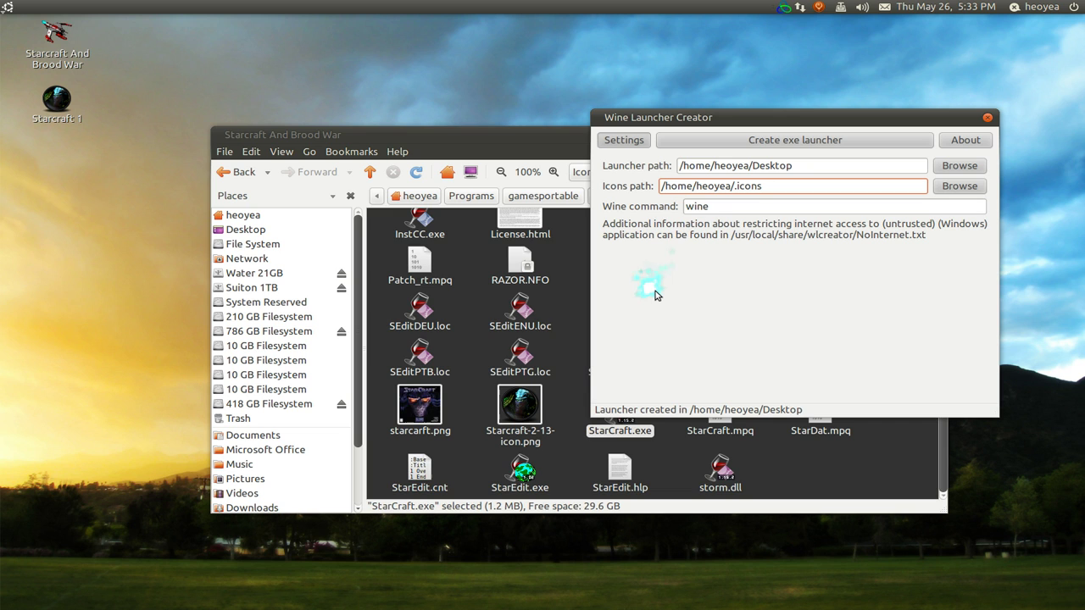
Step: Through Kupfer, browse Home Folder into .config and open wlcreator with its settings.ini
{"action": "key", "text": "ctrl+space"}
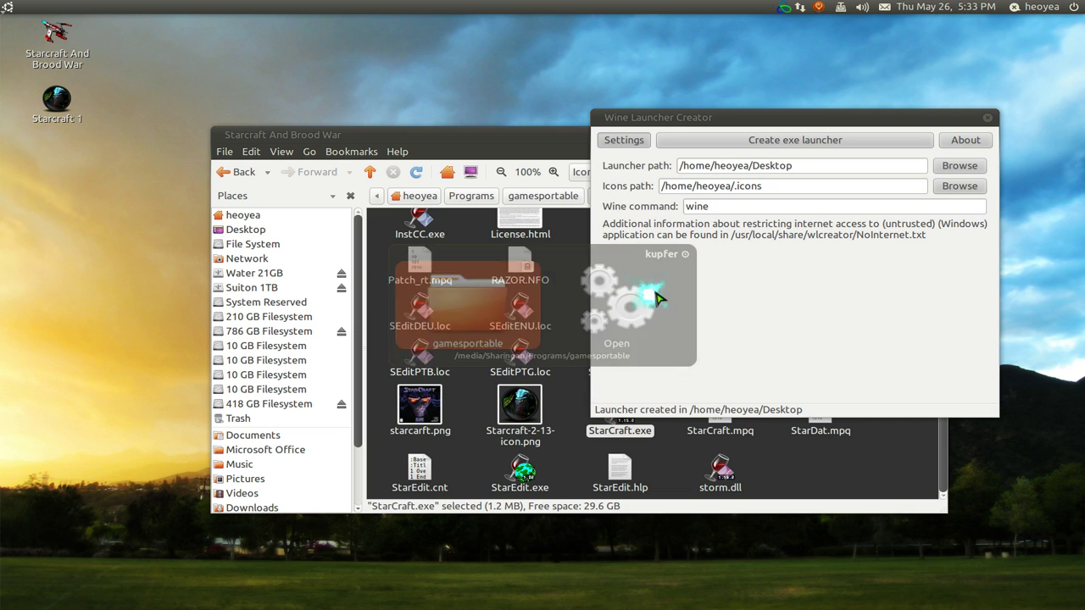
{"action": "type", "text": "home"}
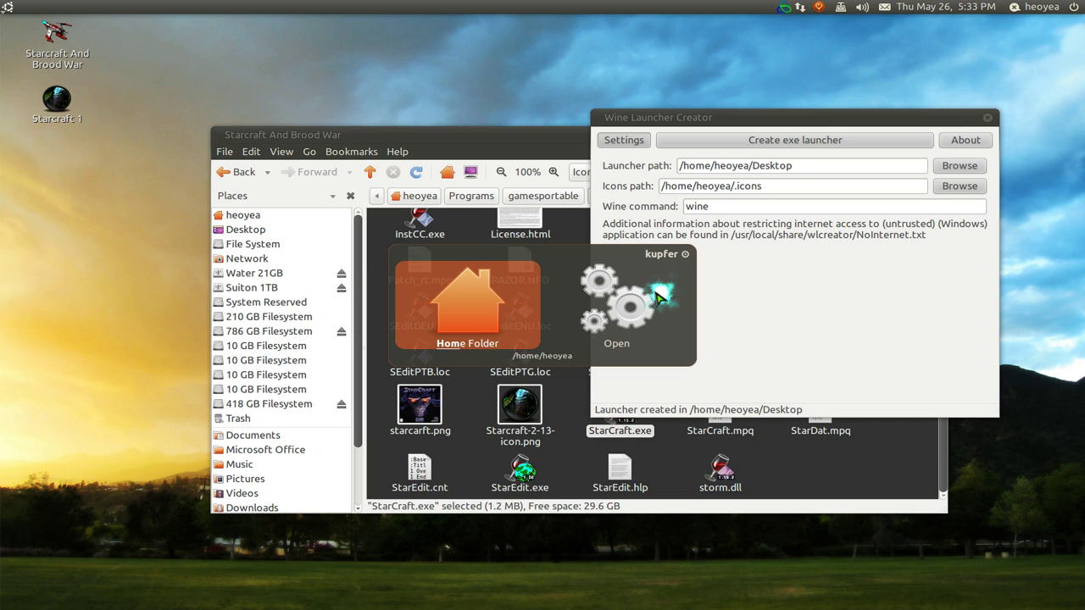
{"action": "key", "text": "Right"}
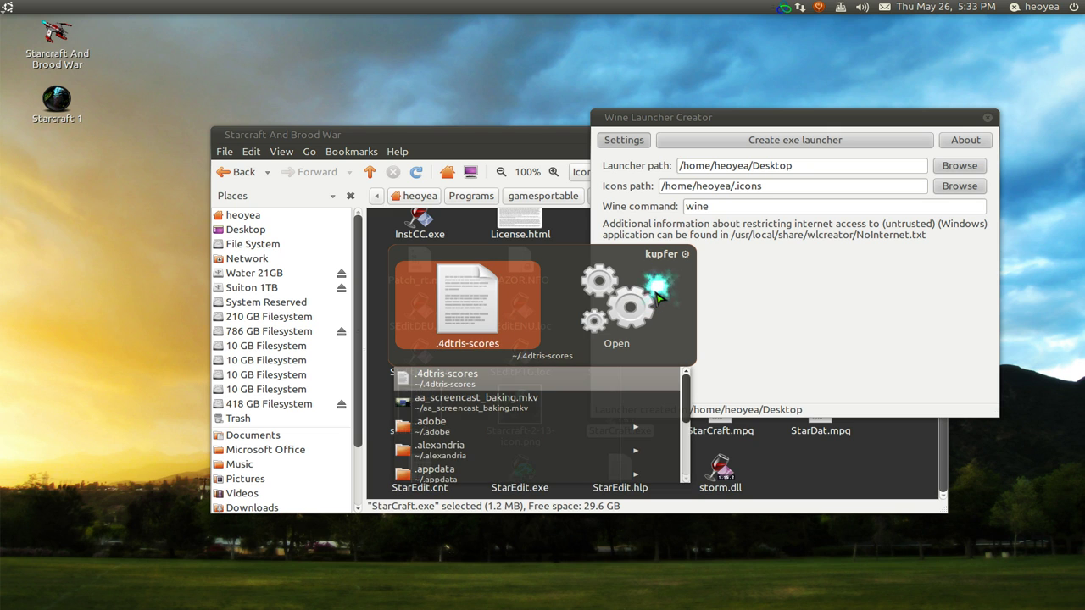
{"action": "type", "text": "config"}
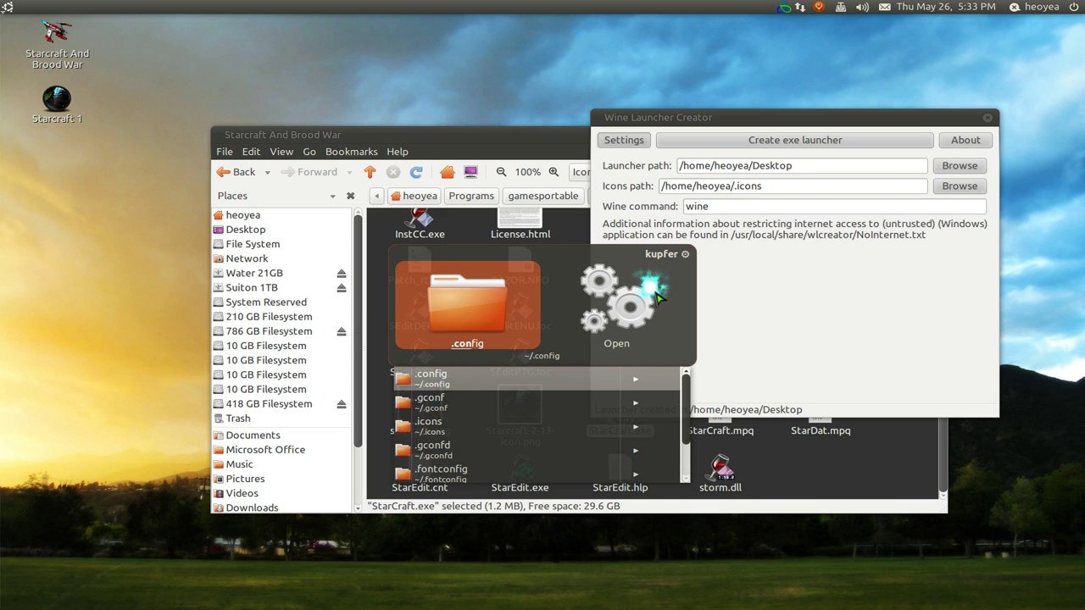
{"action": "key", "text": "Right"}
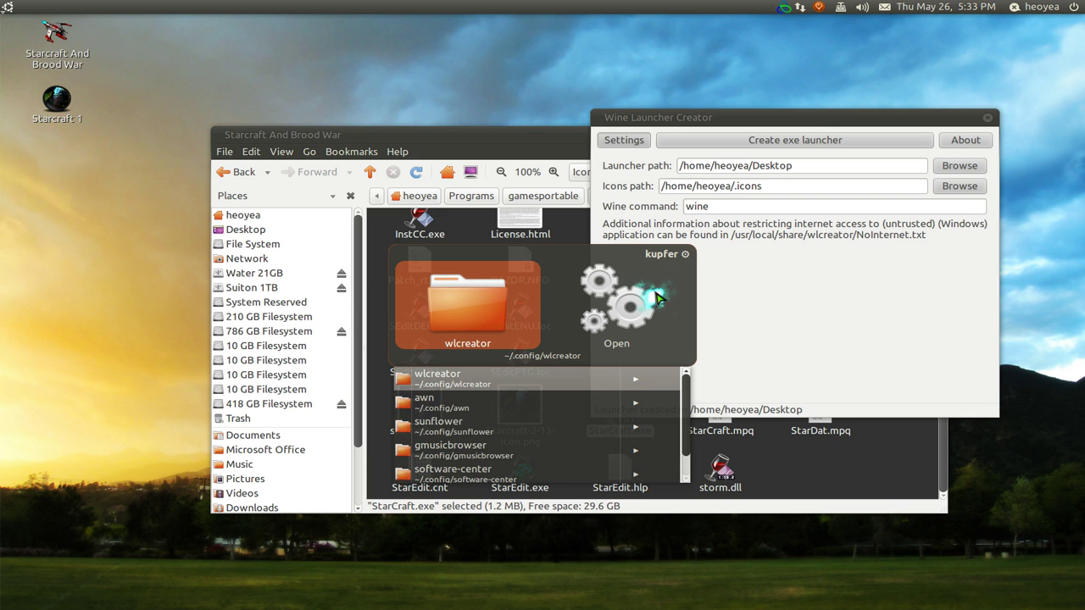
{"action": "key", "text": "Return"}
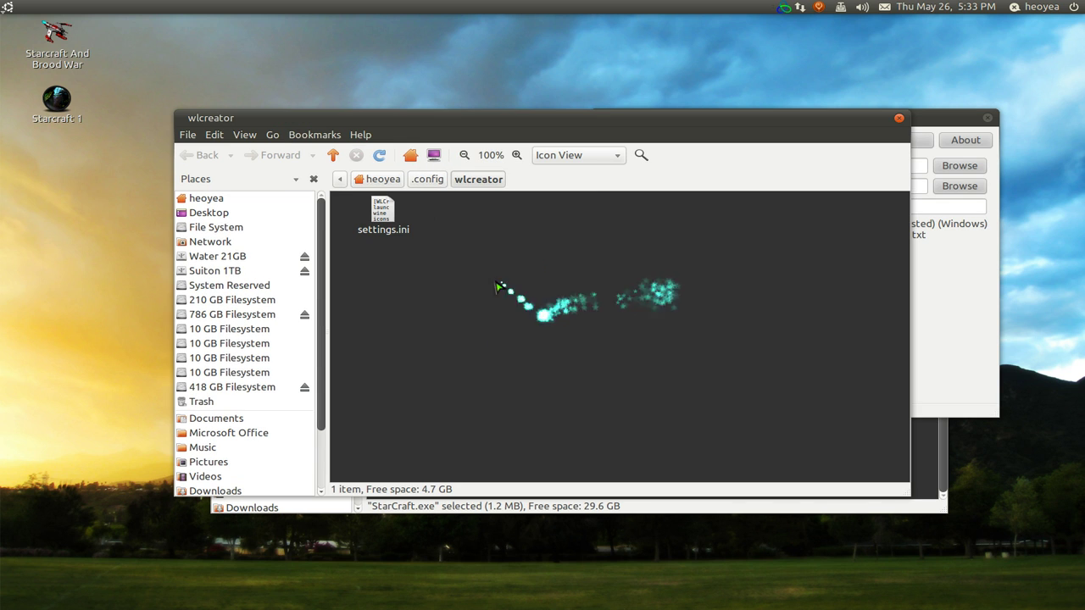
Step: Open settings.ini from the wlcreator folder in gedit
{"action": "left_click", "coordinate": [399, 230]}
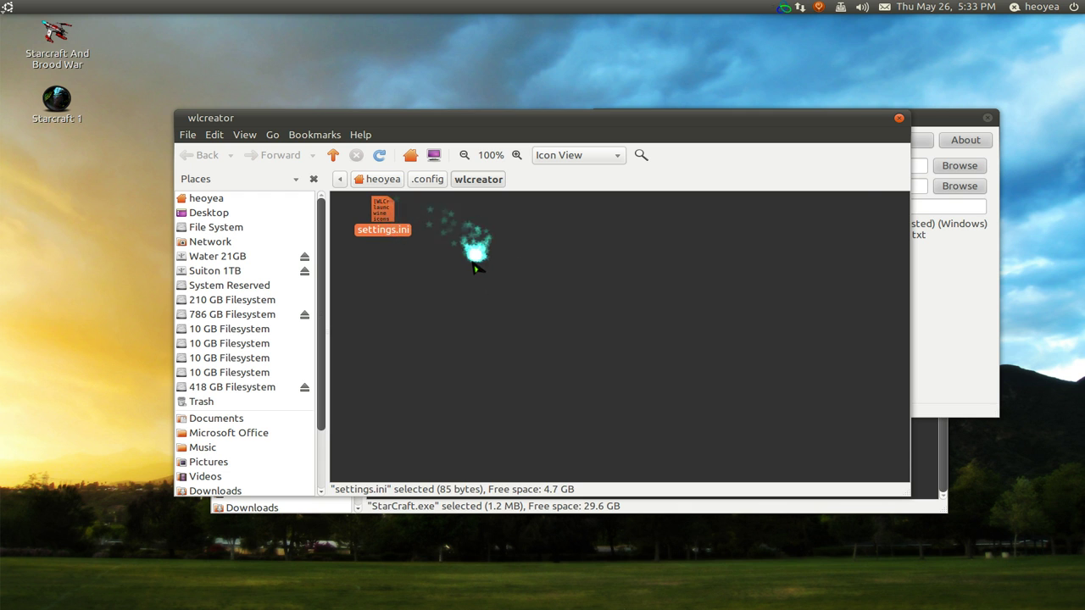
{"action": "key", "text": "Return"}
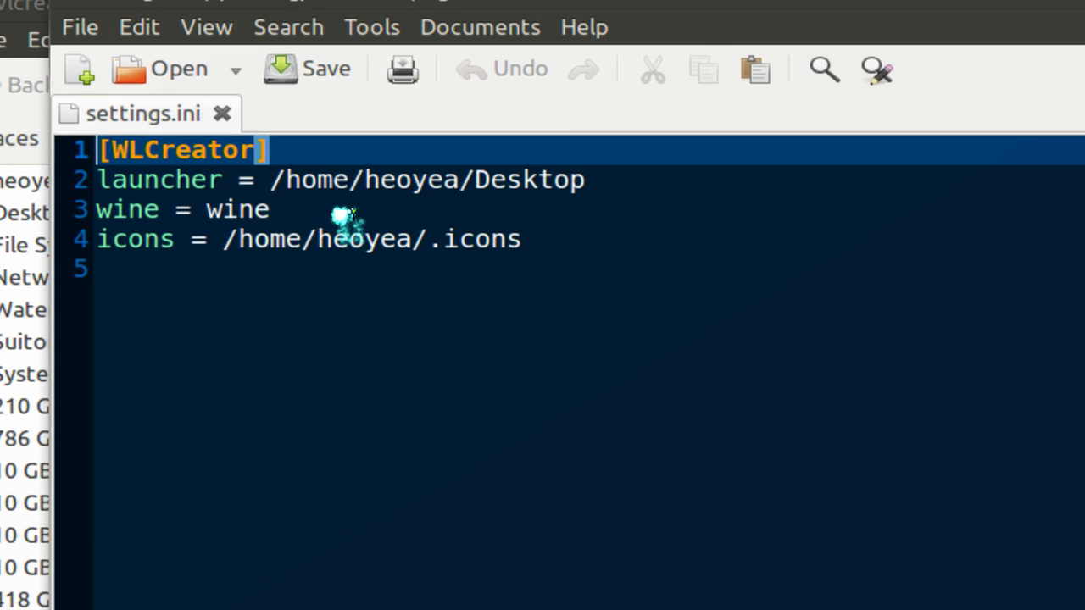
Step: Check the wine entry on line 3 of settings.ini, then close gedit
{"action": "left_click", "coordinate": [346, 197]}
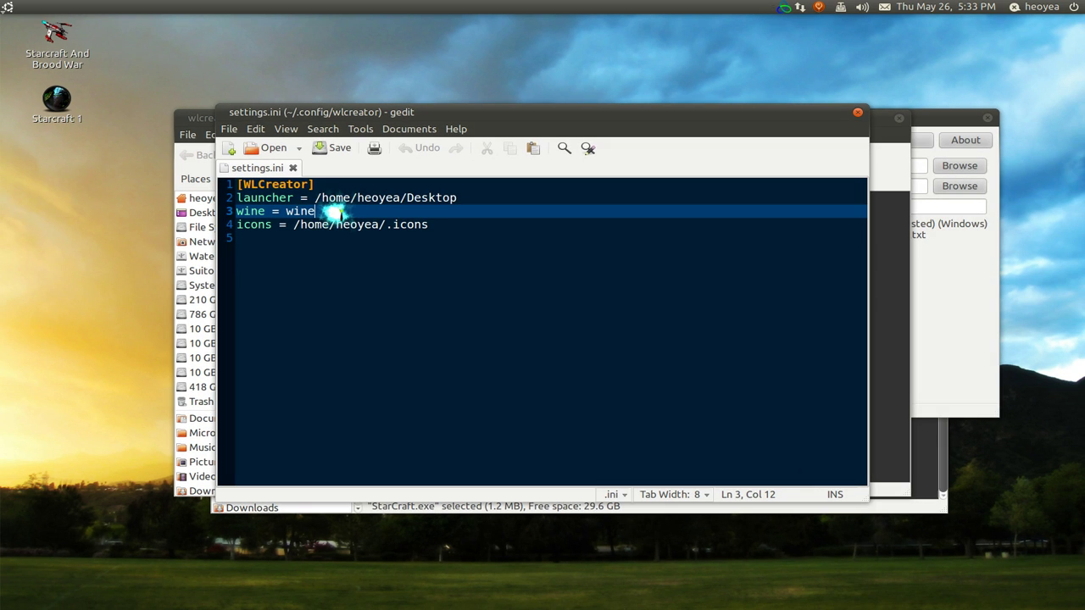
{"action": "left_click", "coordinate": [856, 119]}
Step: Close the wlcreator folder window and Wine Launcher Creator, and deselect StarCraft.exe
{"action": "left_click", "coordinate": [899, 118]}
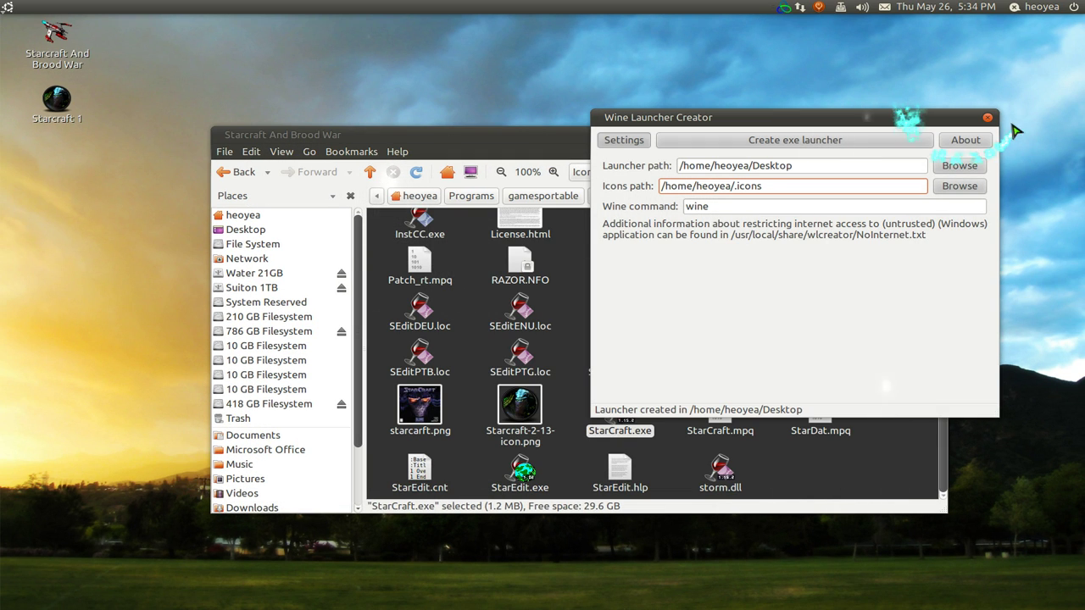
{"action": "left_click", "coordinate": [990, 119]}
{"action": "left_click", "coordinate": [644, 449]}
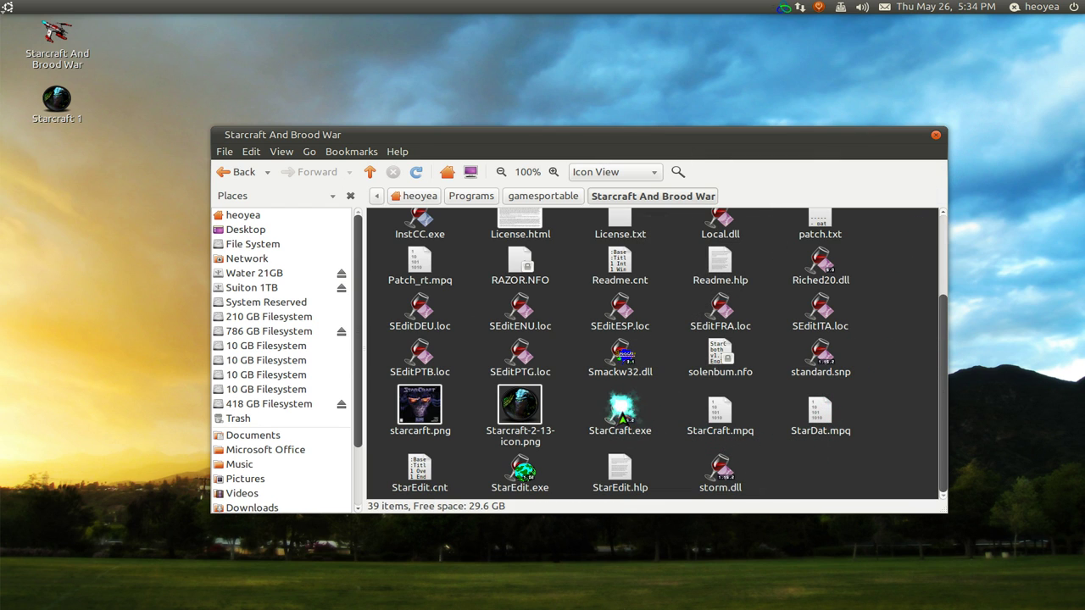
Step: Open StarCraft.exe with Wine Launcher Creator from its context menu, then close it and deselect the file
{"action": "right_click", "coordinate": [624, 414]}
{"action": "left_click", "coordinate": [686, 386]}
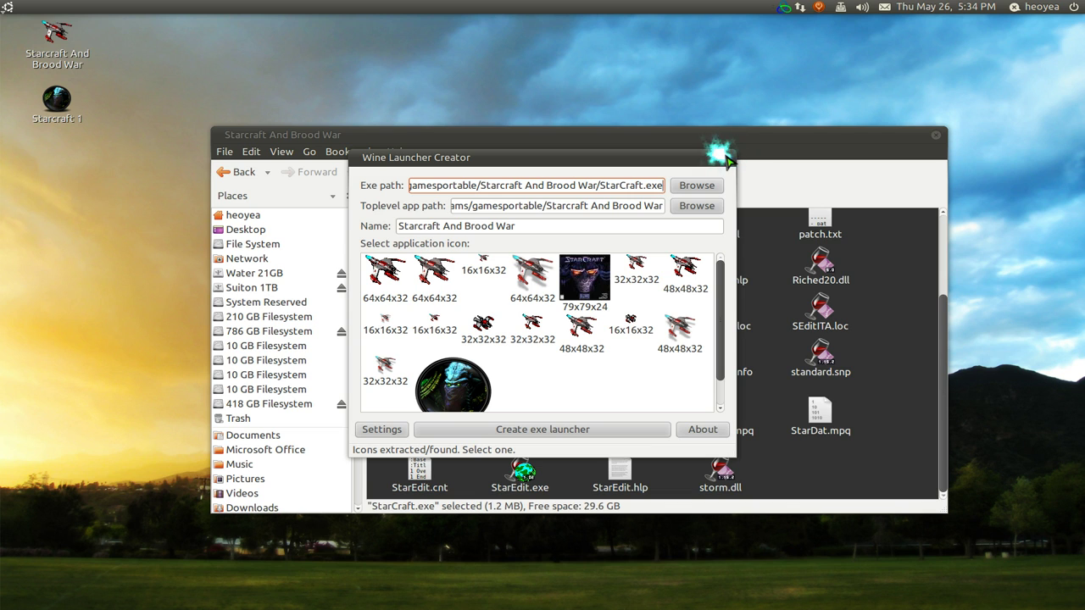
{"action": "left_click", "coordinate": [721, 157]}
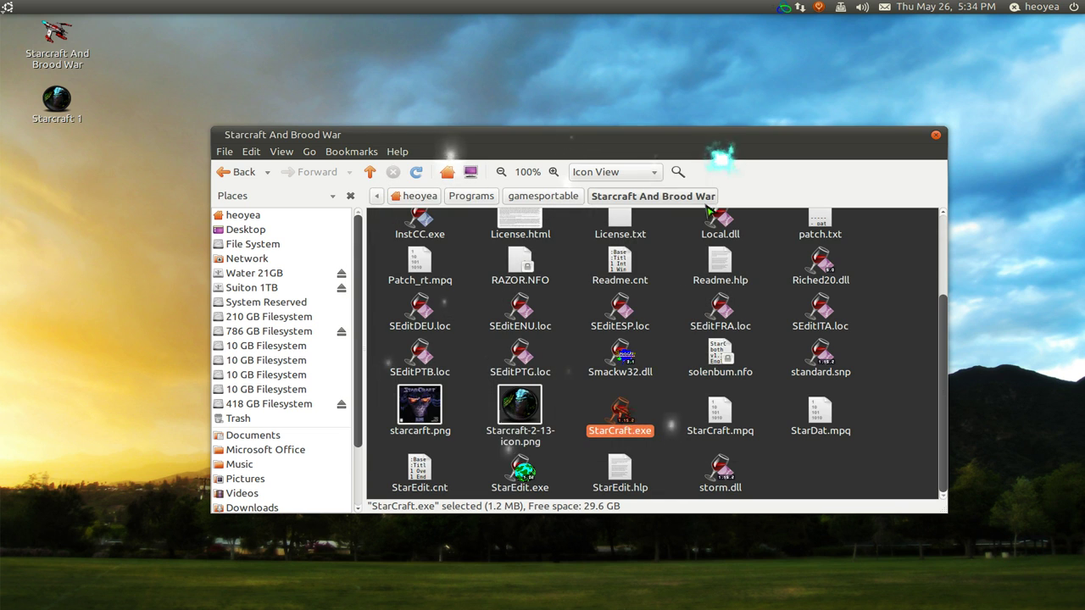
{"action": "left_click", "coordinate": [683, 415]}
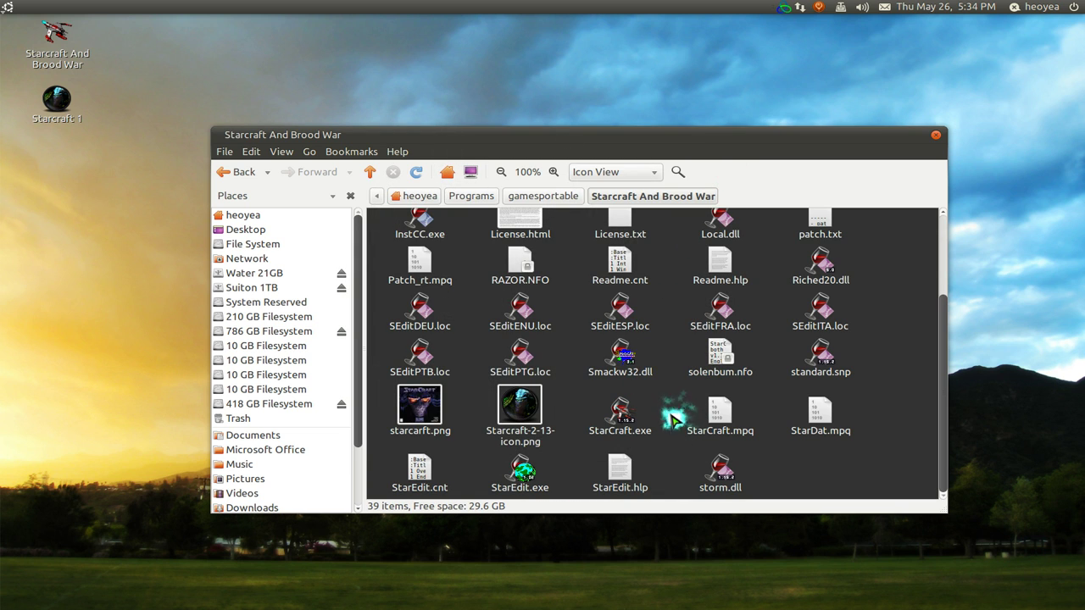